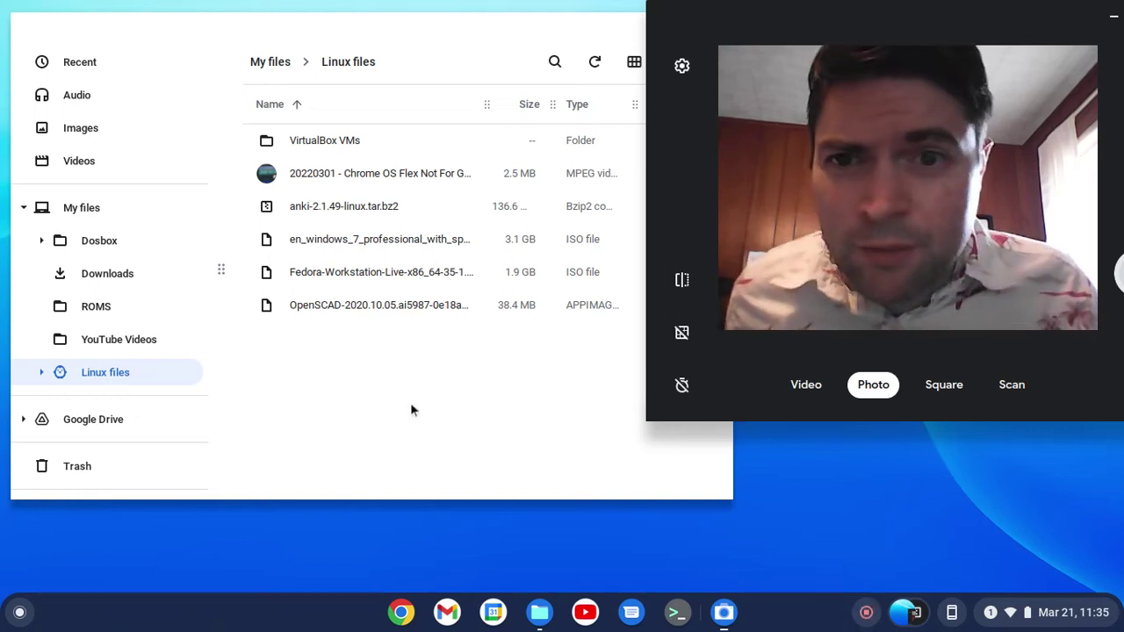
Show the Linux files folder with anki-2.1.49-linux.tar.bz2 in Files and open a Linux terminal
left_click(405, 357)
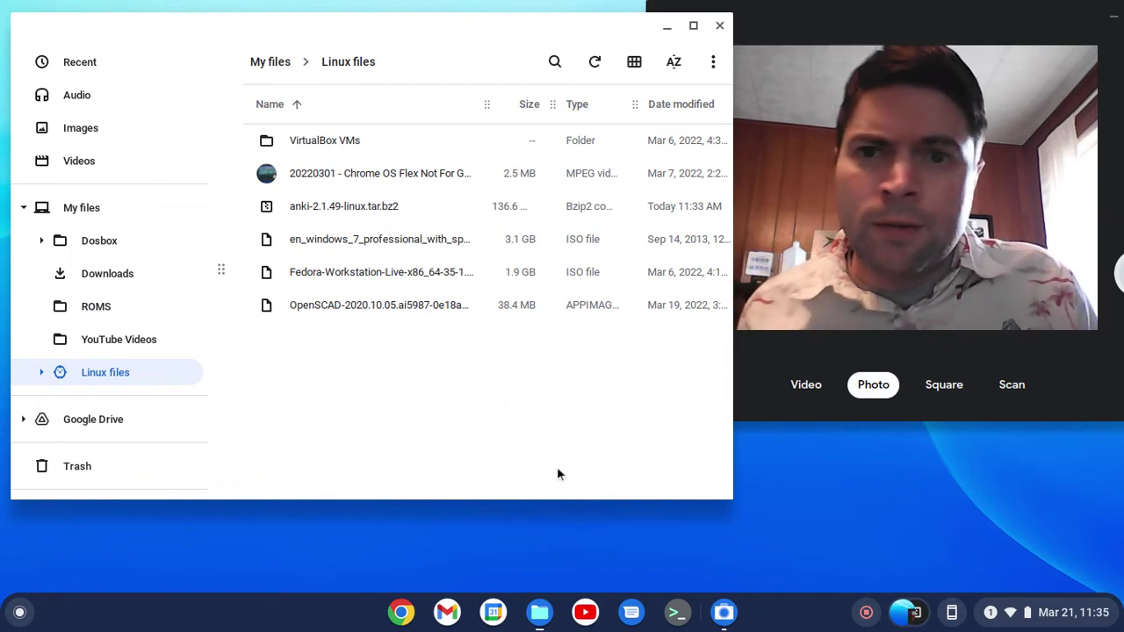
left_click(85, 211)
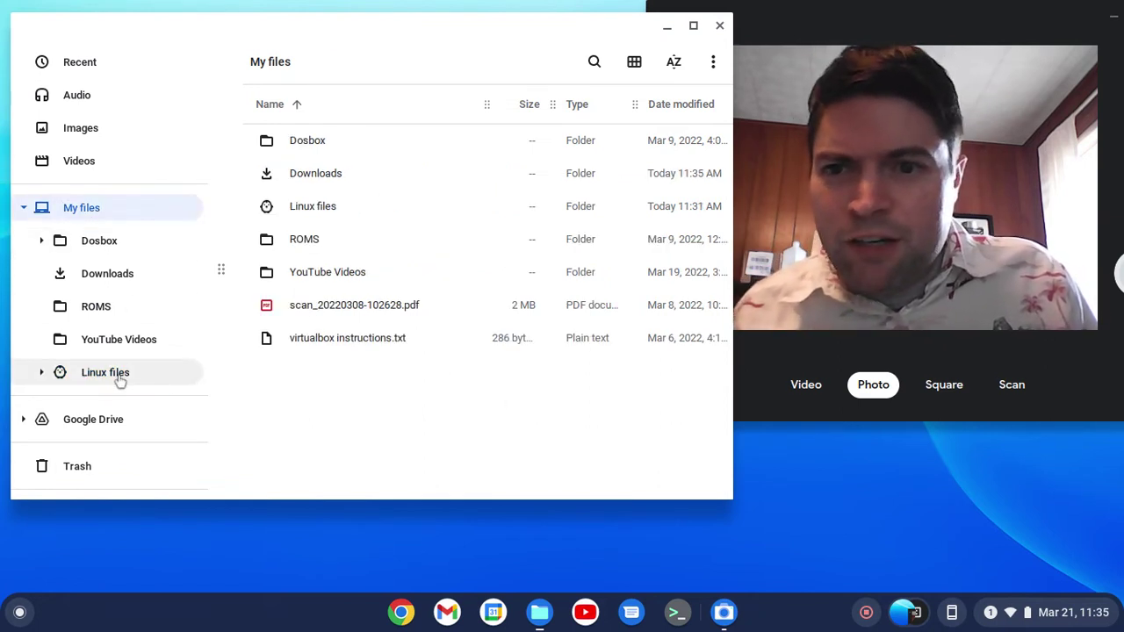
left_click(118, 378)
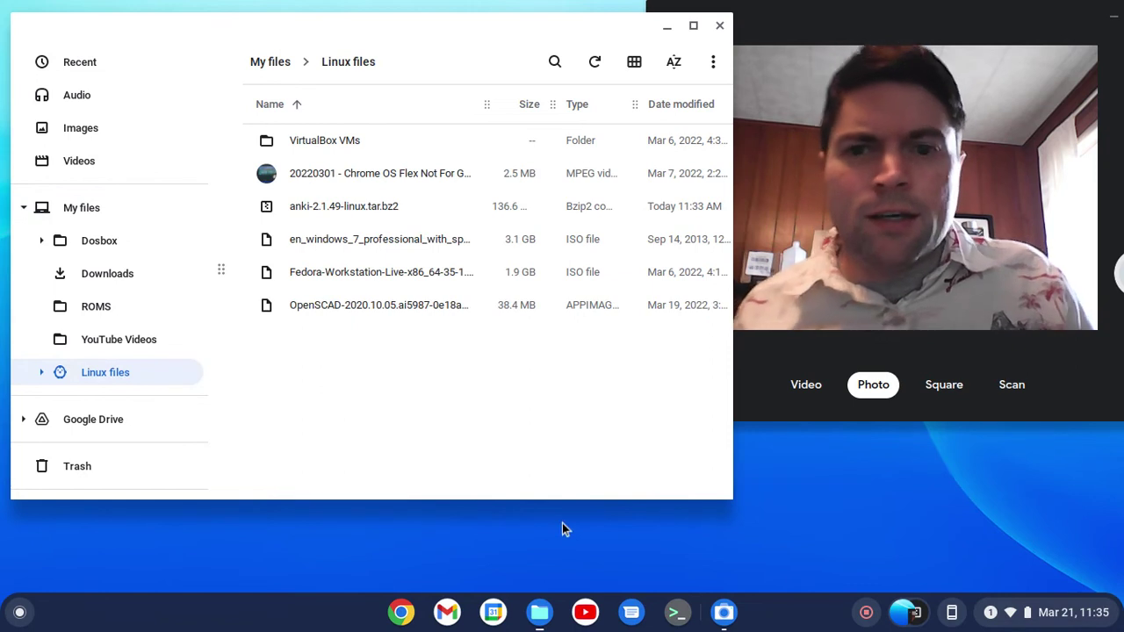
left_click(677, 612)
List the files in the Linux home folder with ls
left_click_drag(462, 145, 464, 168)
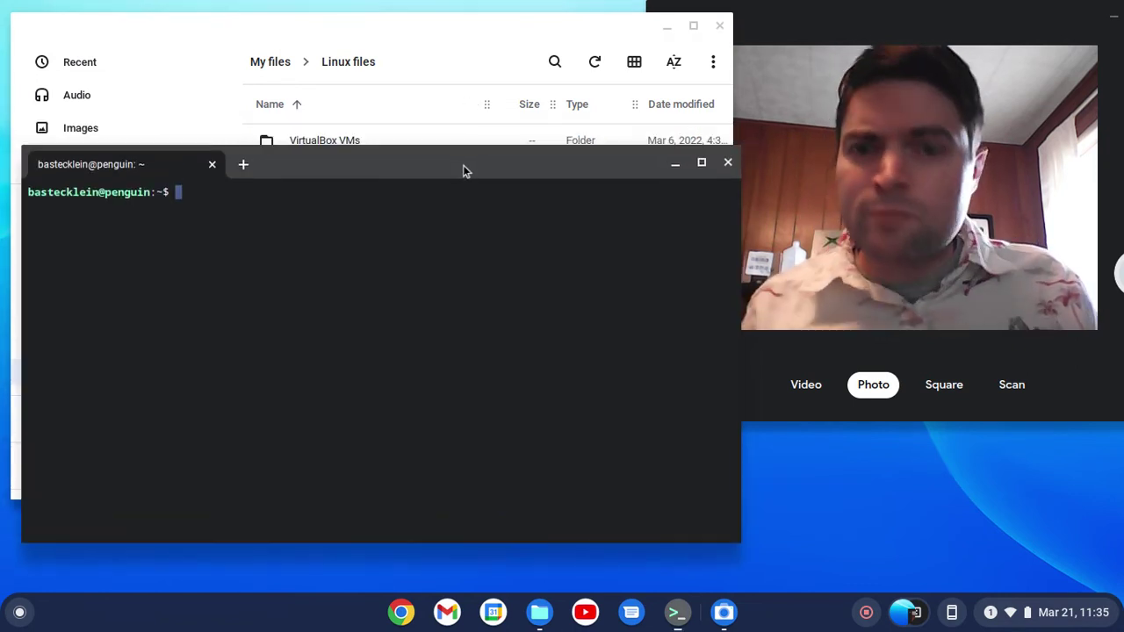
type("ls")
key("Return")
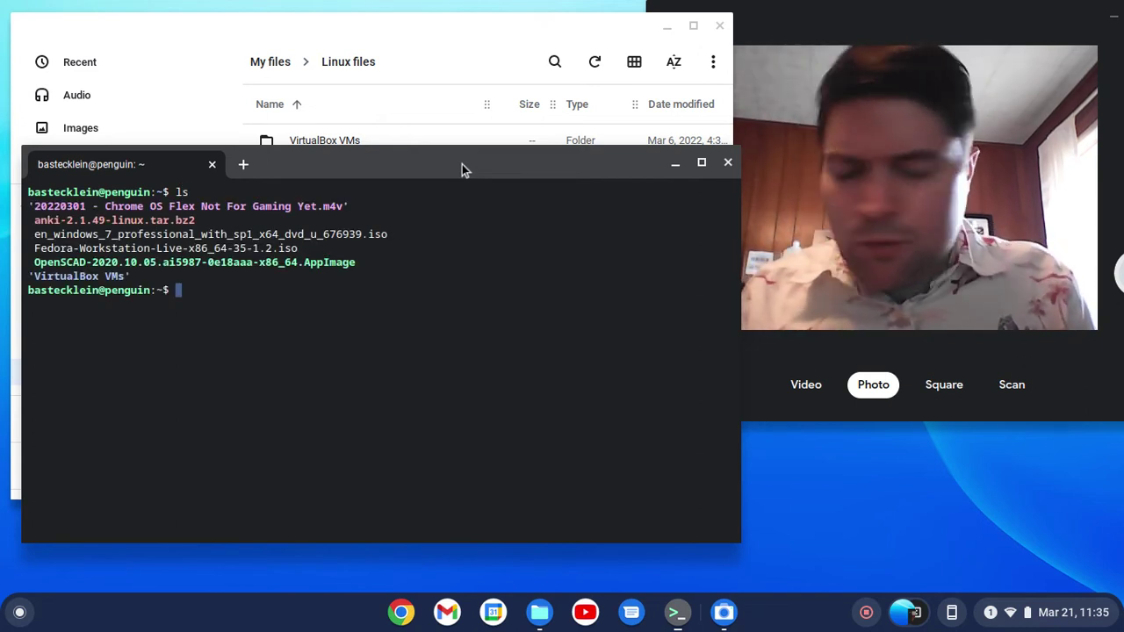
Enter the command tar -xvf with the auto-completed Anki archive name
type("tar -")
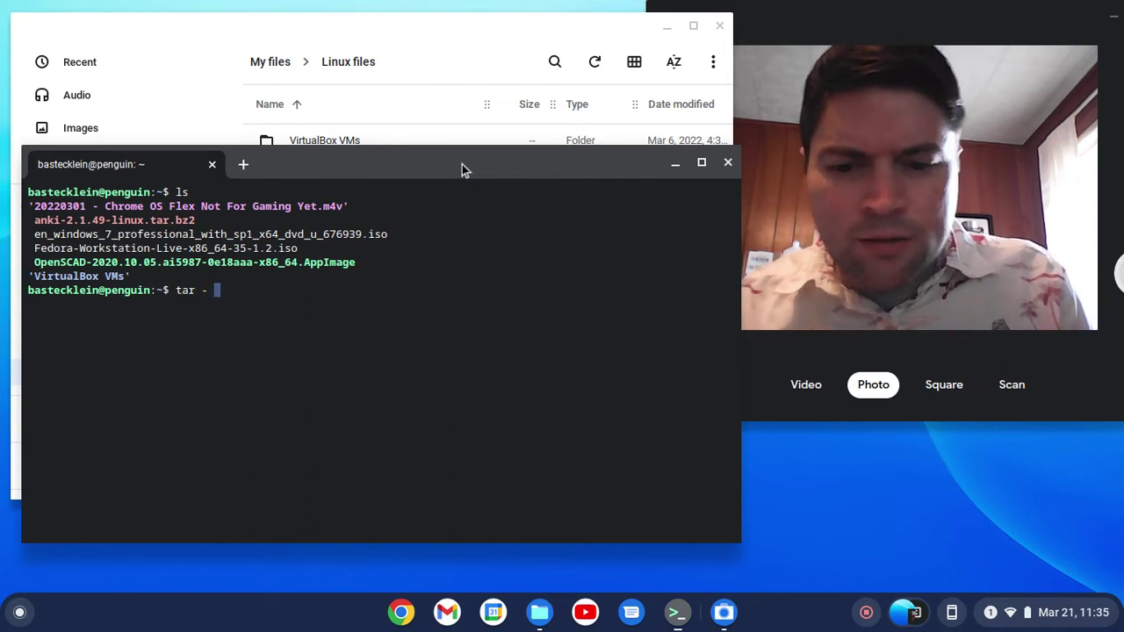
key("BackSpace")
type("xv")
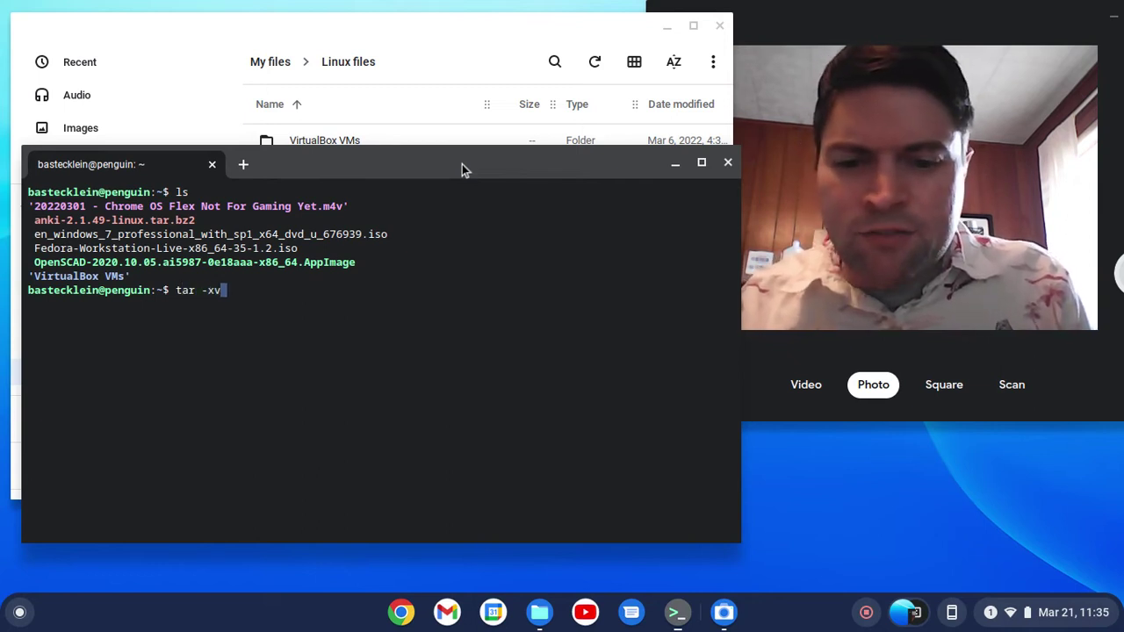
type("f ank")
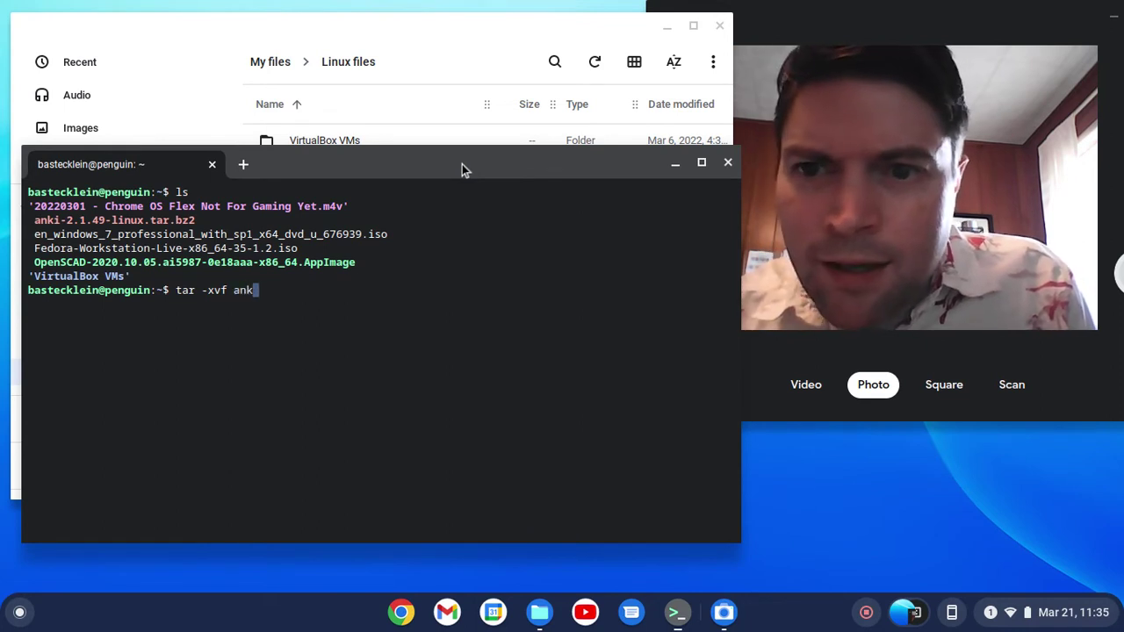
key("Tab")
Extract the Anki archive into a new anki-2.1.49-linux folder with tar
key("Return")
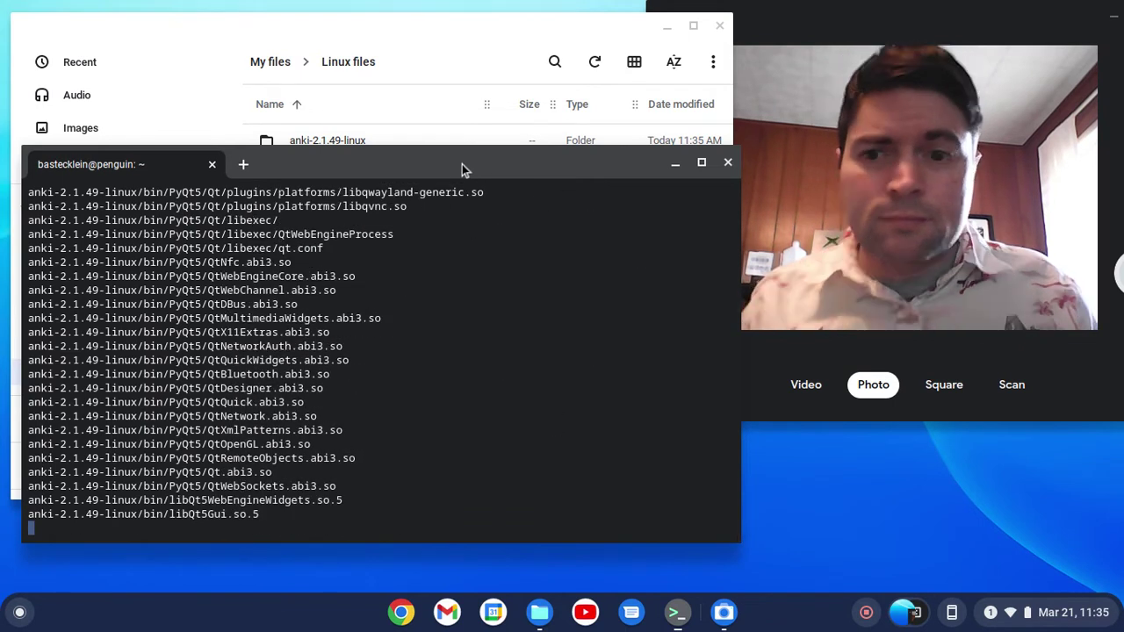
left_click_drag(523, 156, 505, 185)
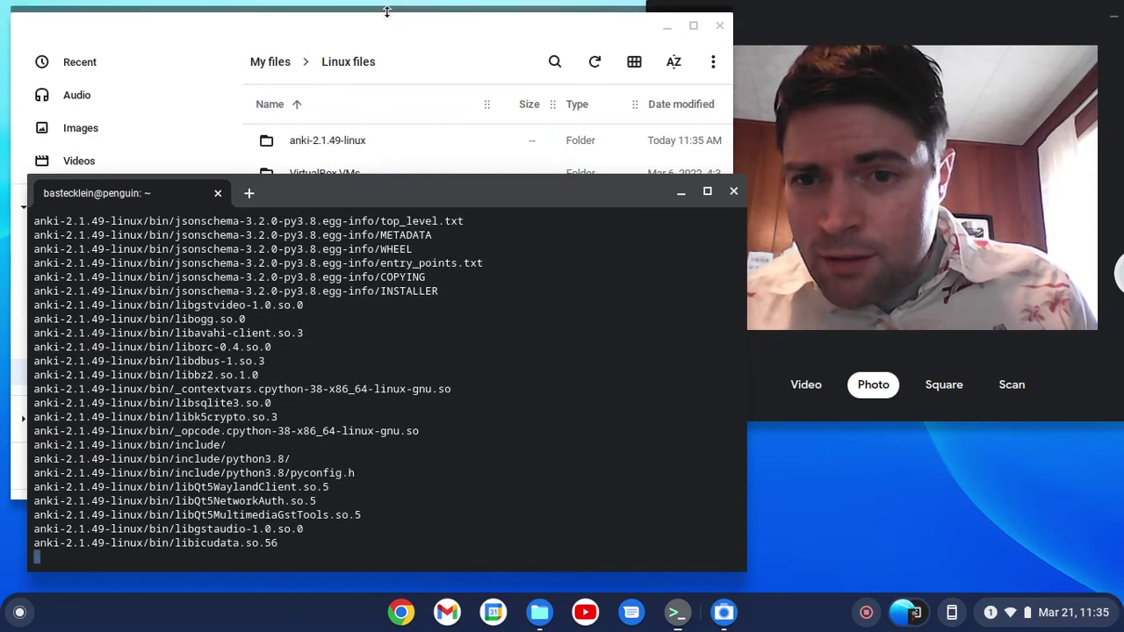
left_click(387, 11)
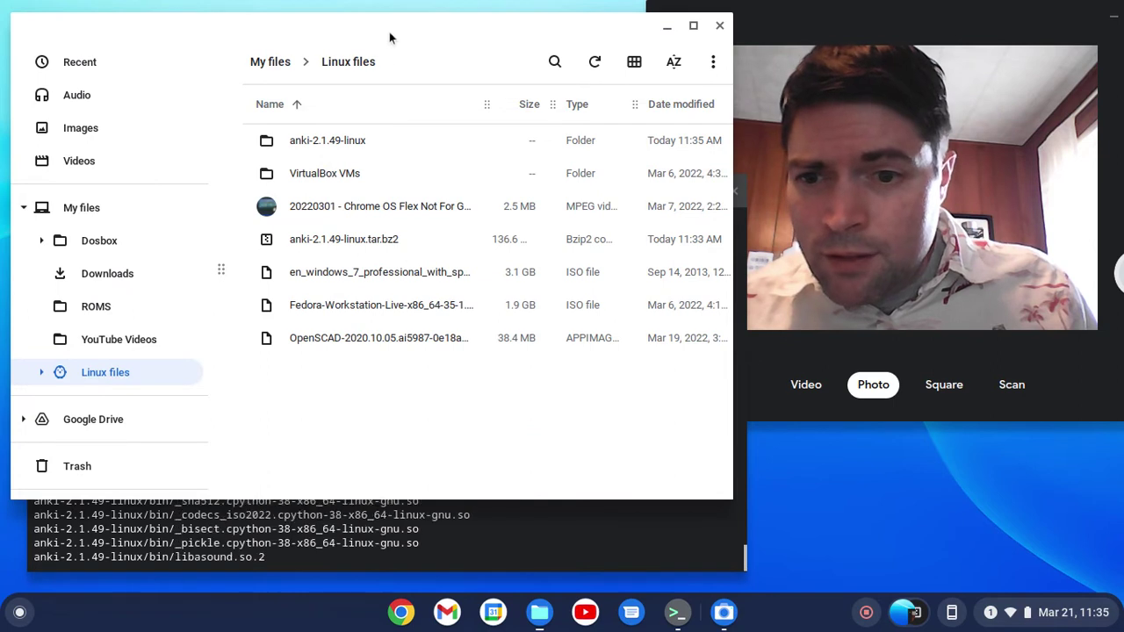
Open the anki-2.1.49-linux folder in Files to see bin, install.sh and README
left_click(300, 141)
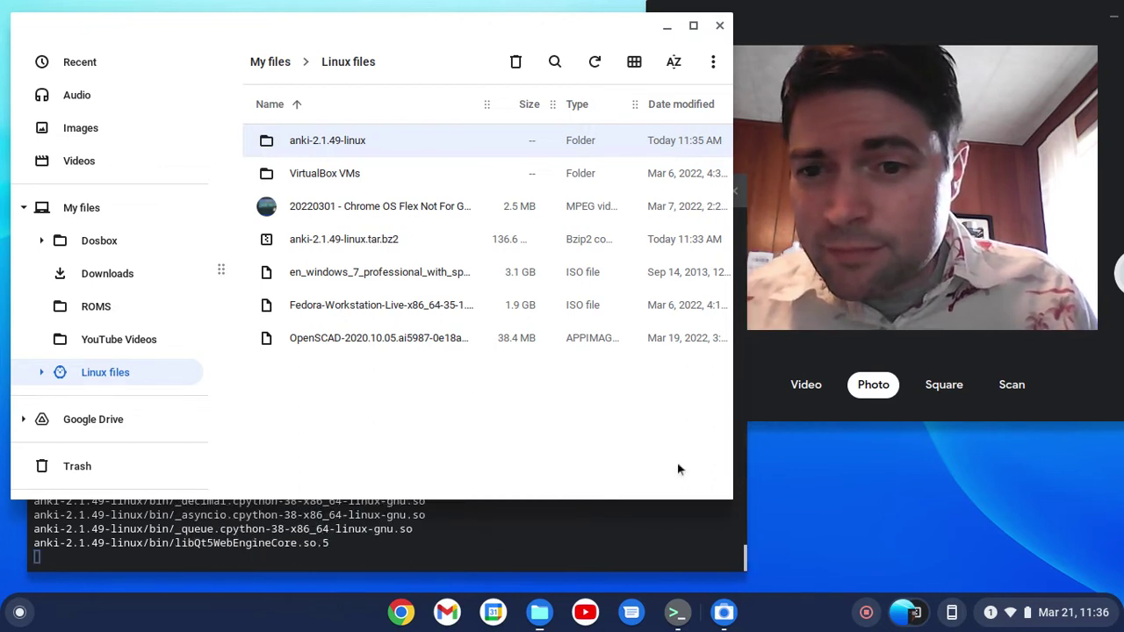
left_click(404, 564)
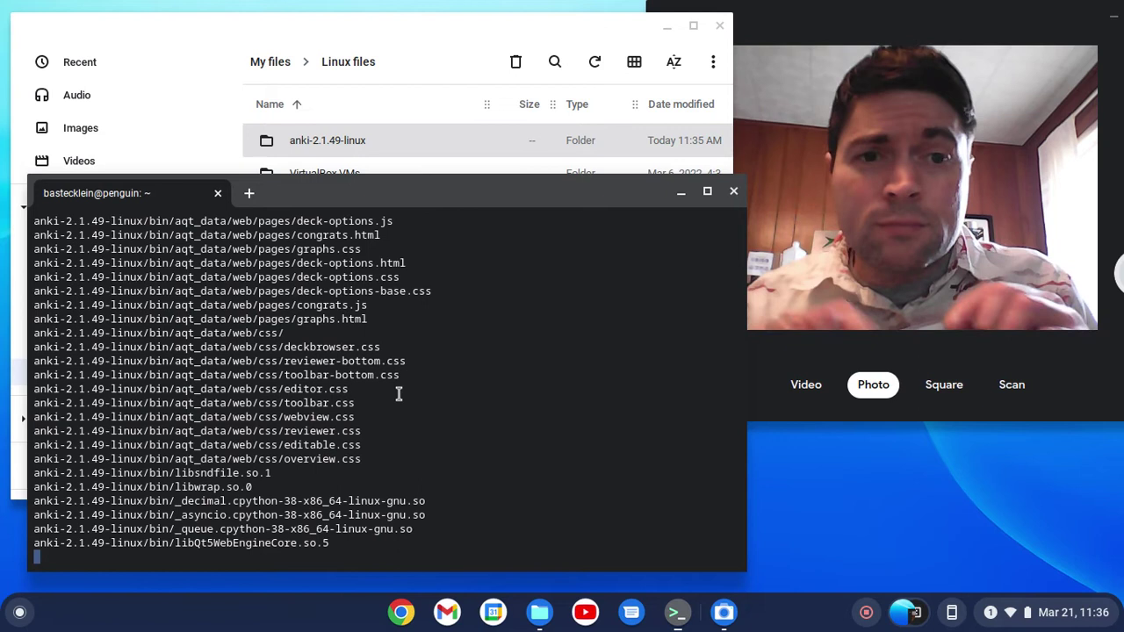
left_click(194, 18)
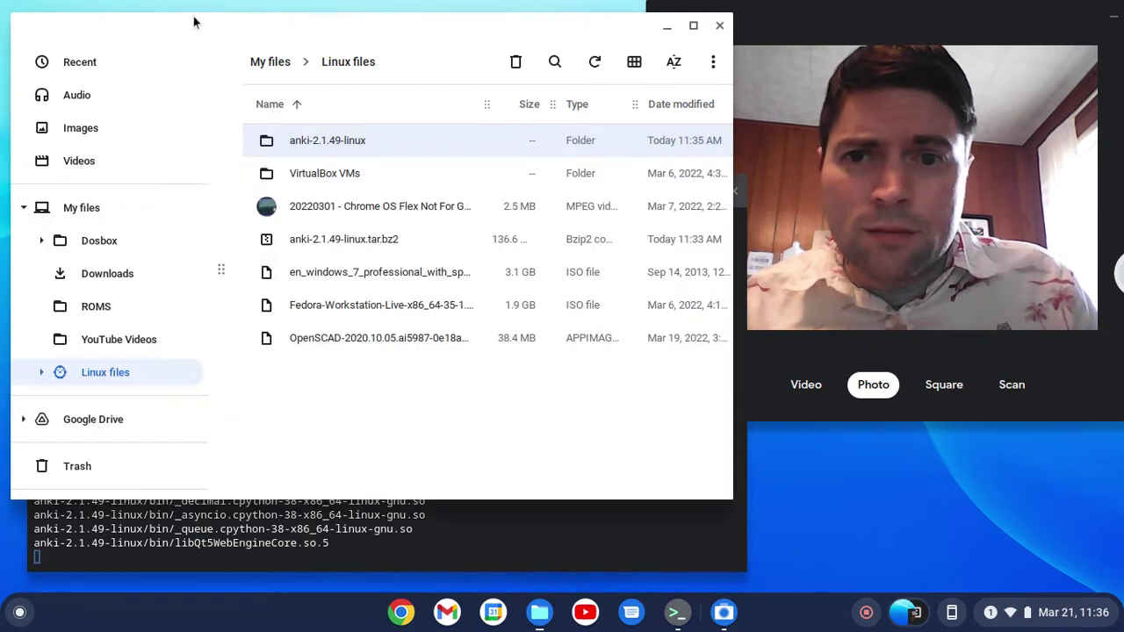
left_click(316, 238)
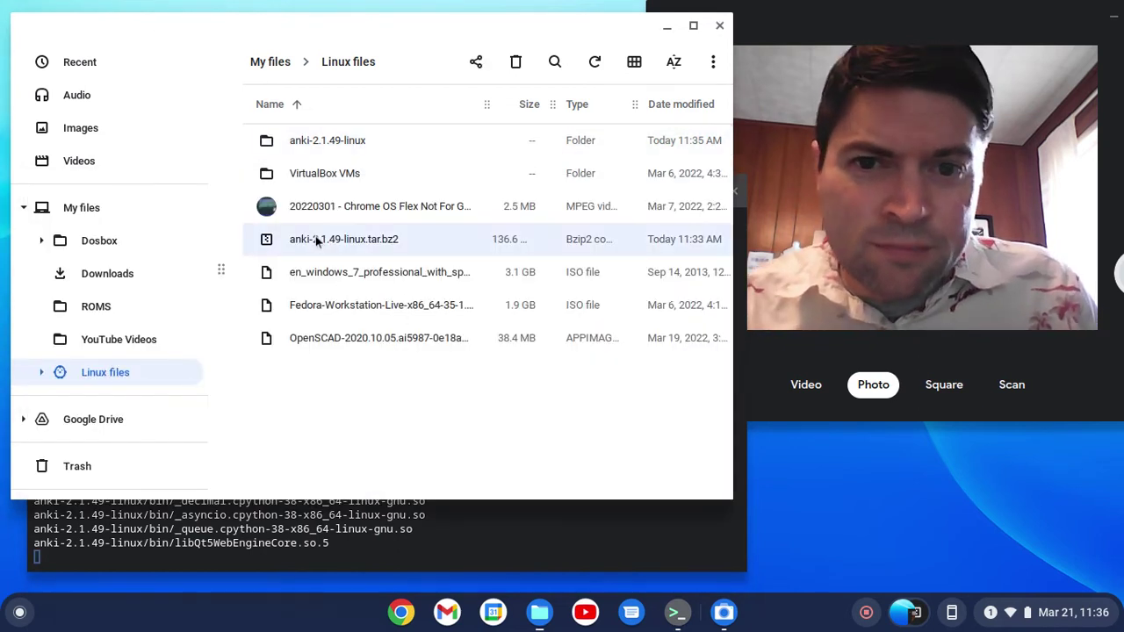
left_click(622, 473)
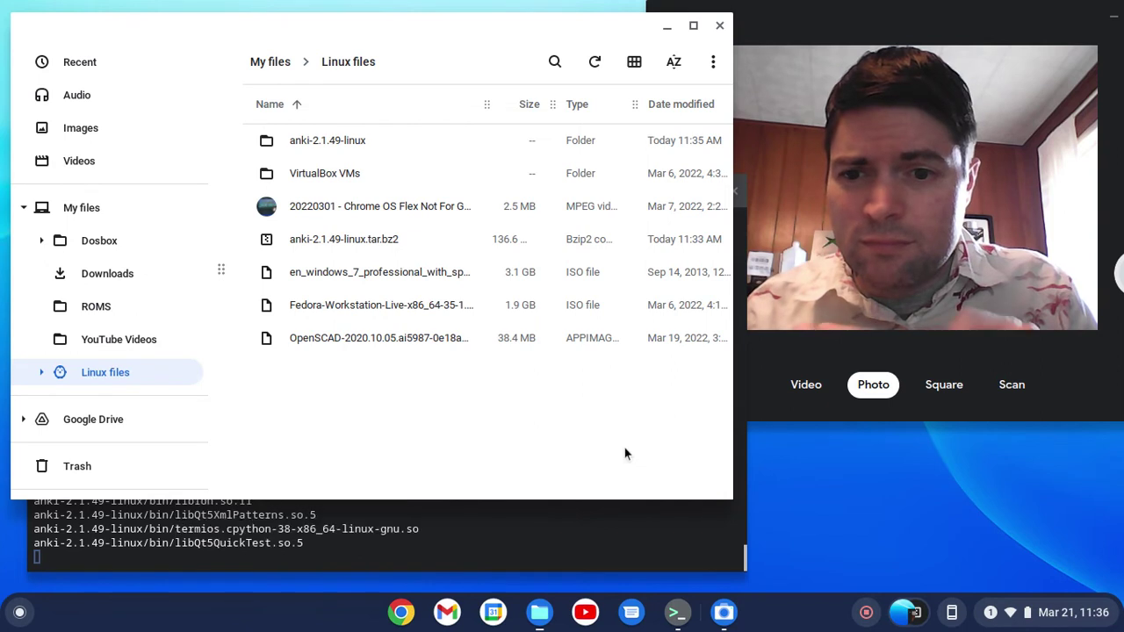
double_click(321, 145)
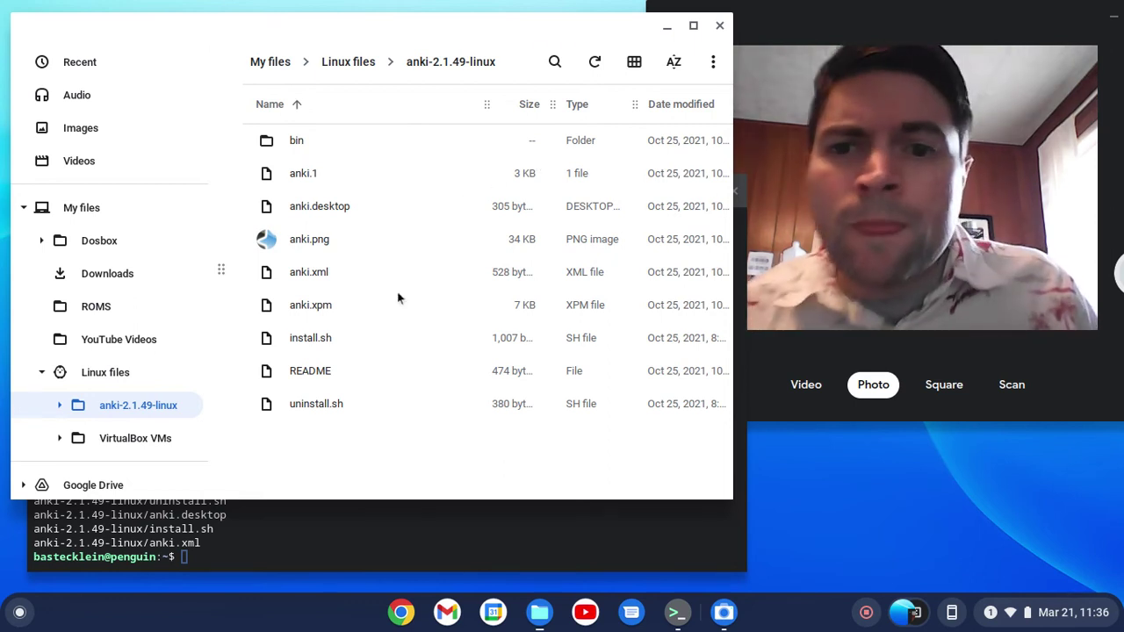
Open the bin folder and scroll to the Anki program file
double_click(299, 141)
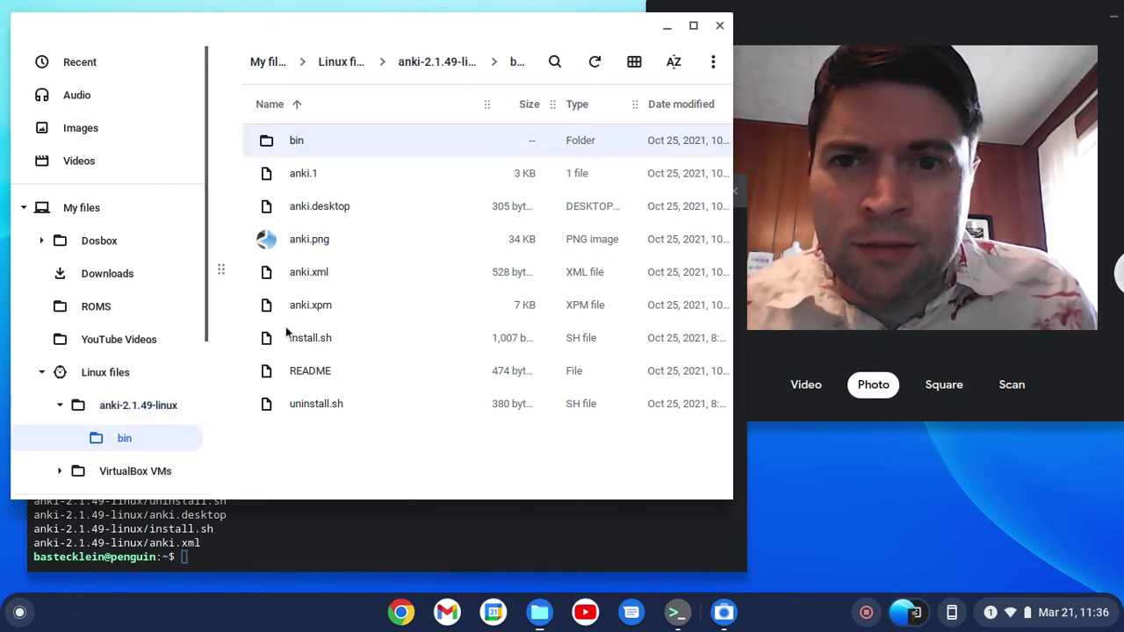
scroll(386, 277, "down", 10)
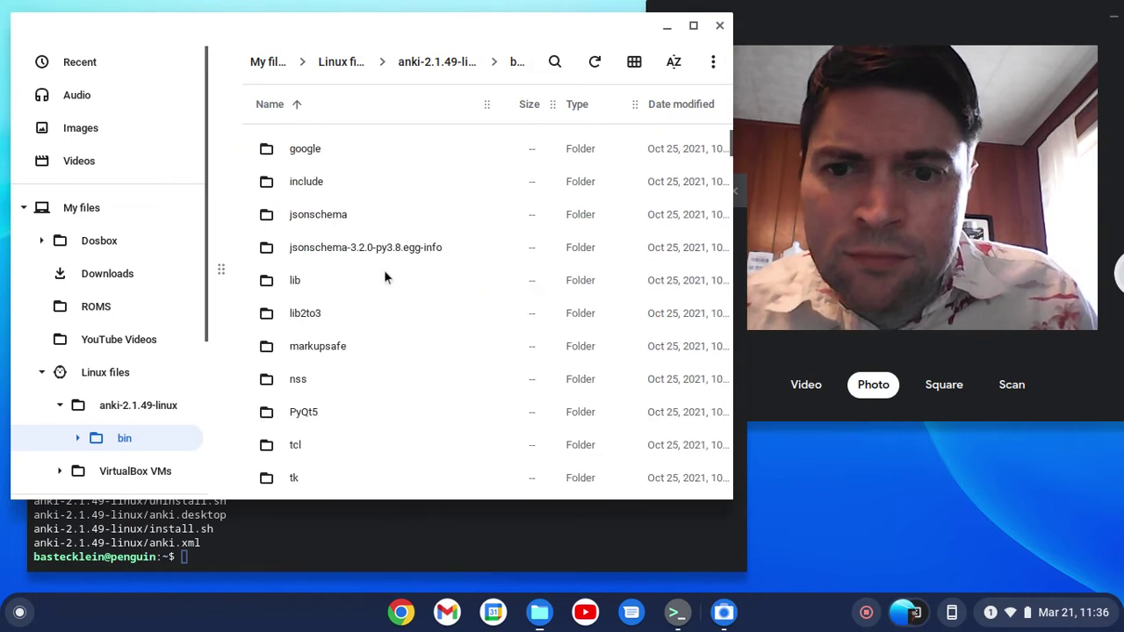
scroll(460, 366, "down", 20)
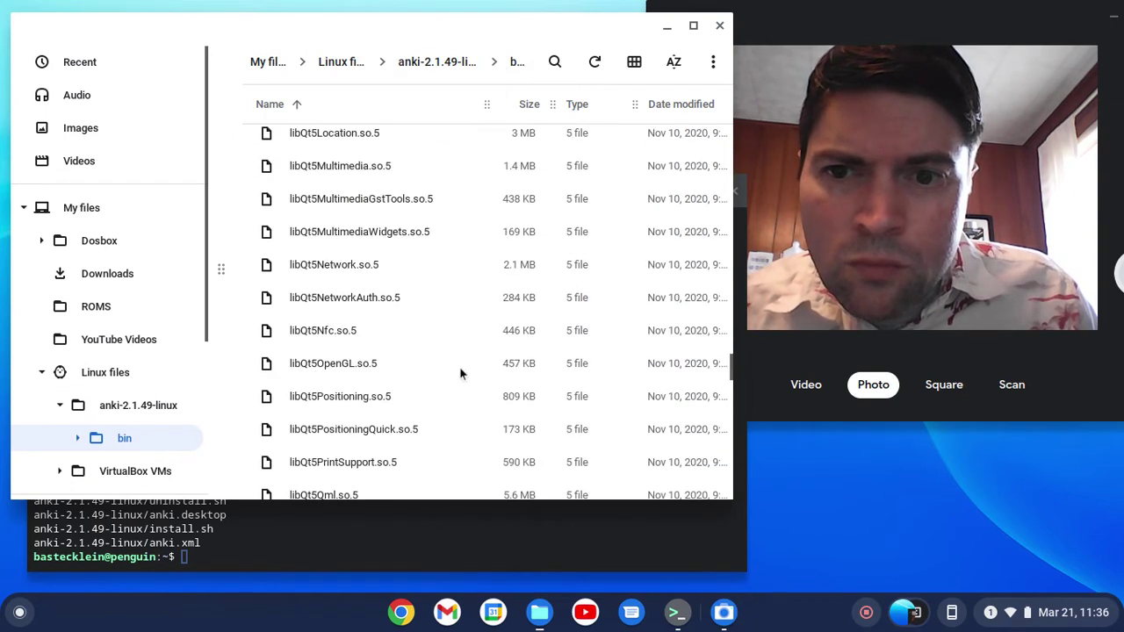
scroll(476, 367, "up", 20)
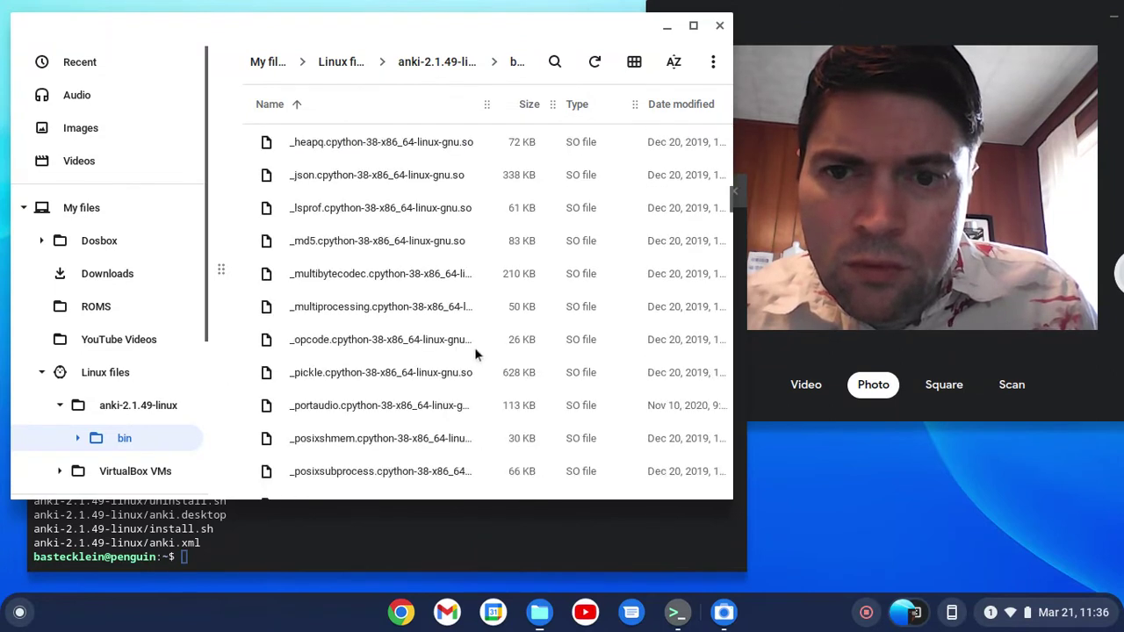
scroll(474, 351, "up", 5)
scroll(474, 351, "down", 10)
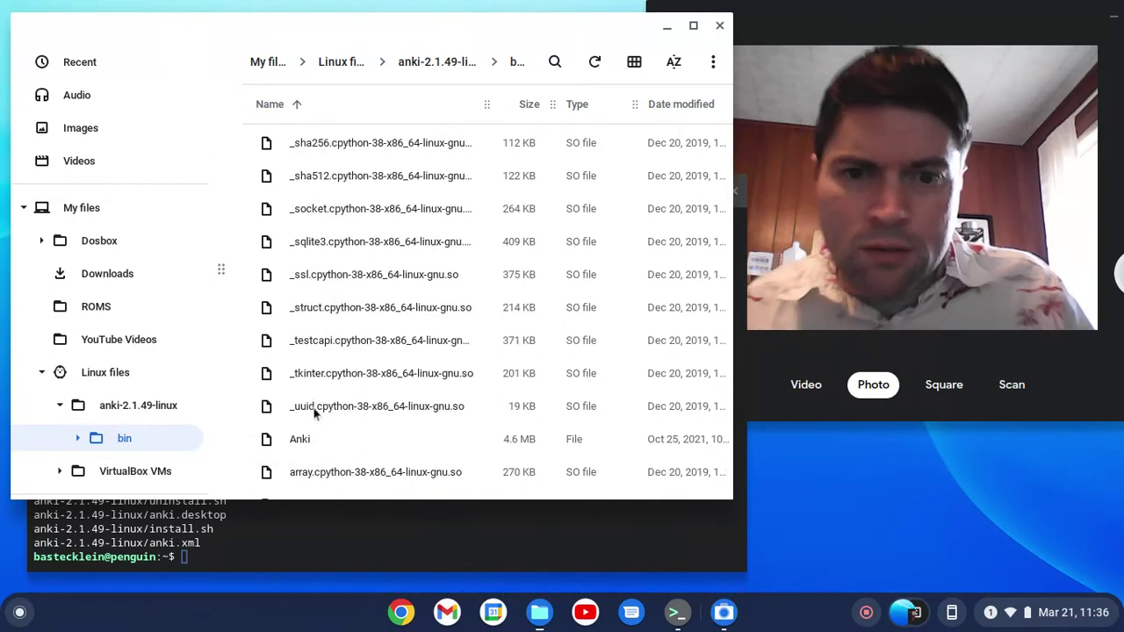
scroll(313, 409, "down", 1)
Try launching the Anki file from Files, close the blank browser window, and return to Terminal
double_click(291, 386)
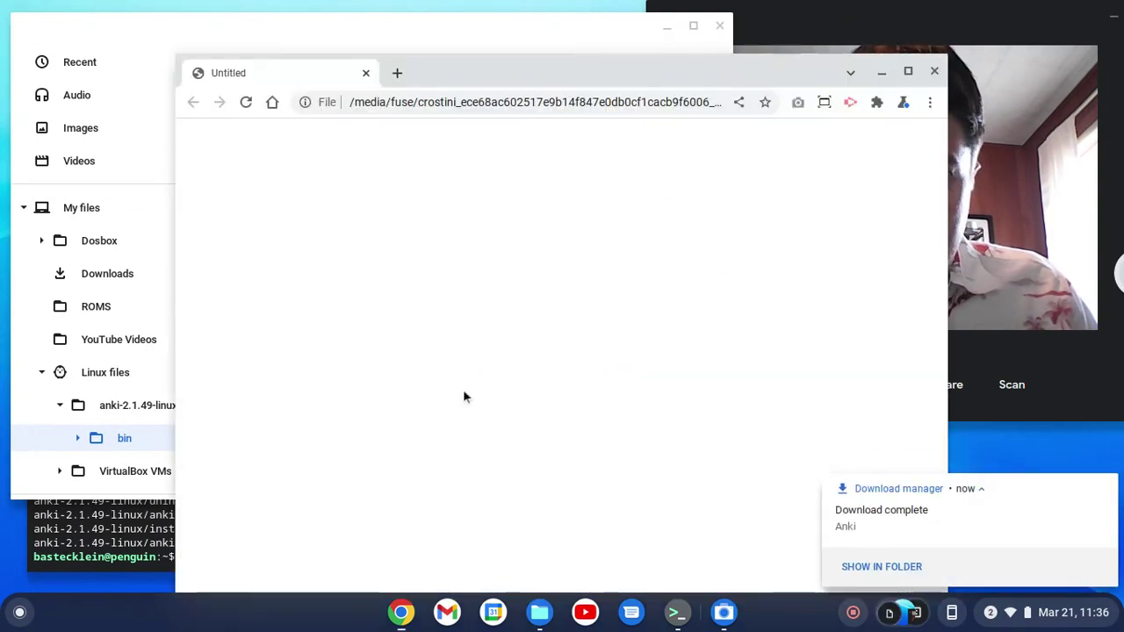
left_click(934, 71)
left_click(321, 547)
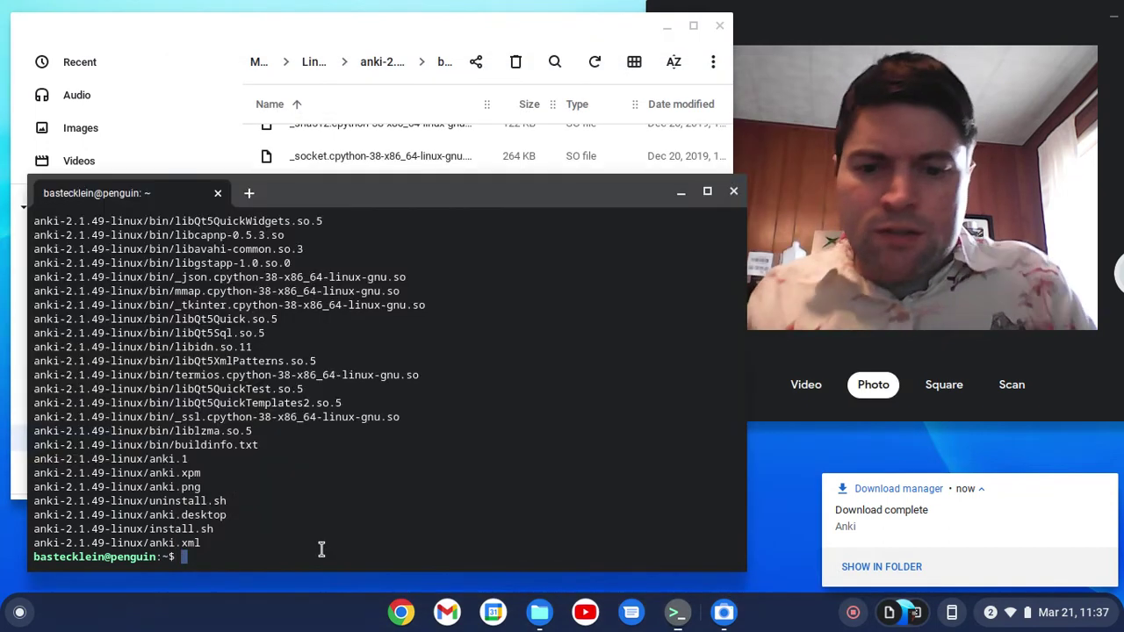
Move into the anki-2.1.49-linux folder and list its files
type("ls")
key("Return")
type("cd an")
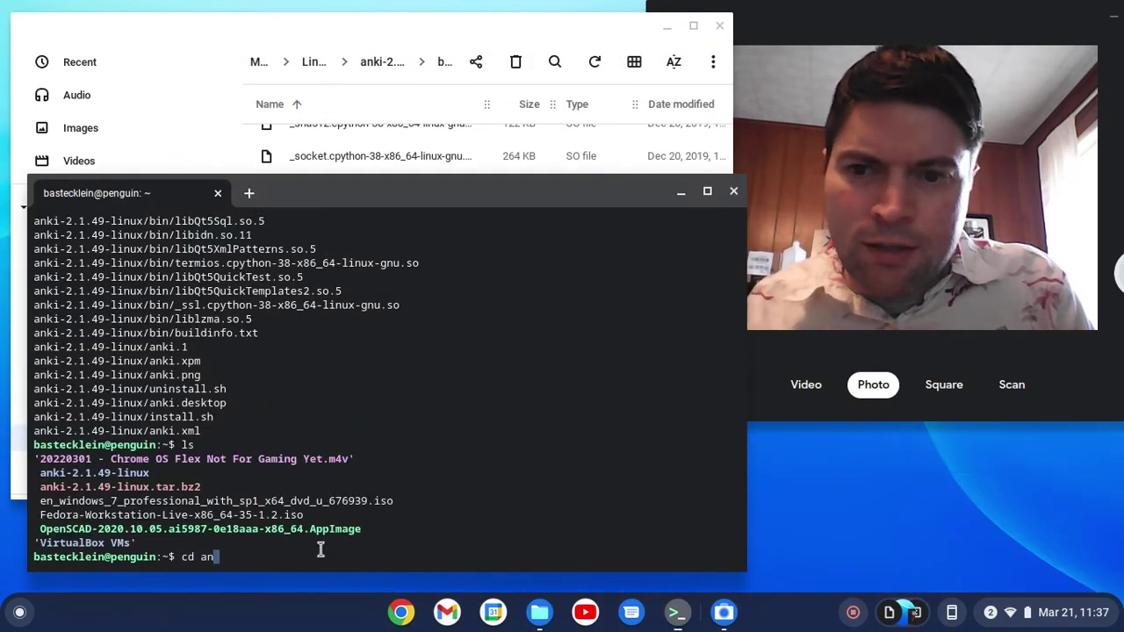
key("Tab")
key("Return")
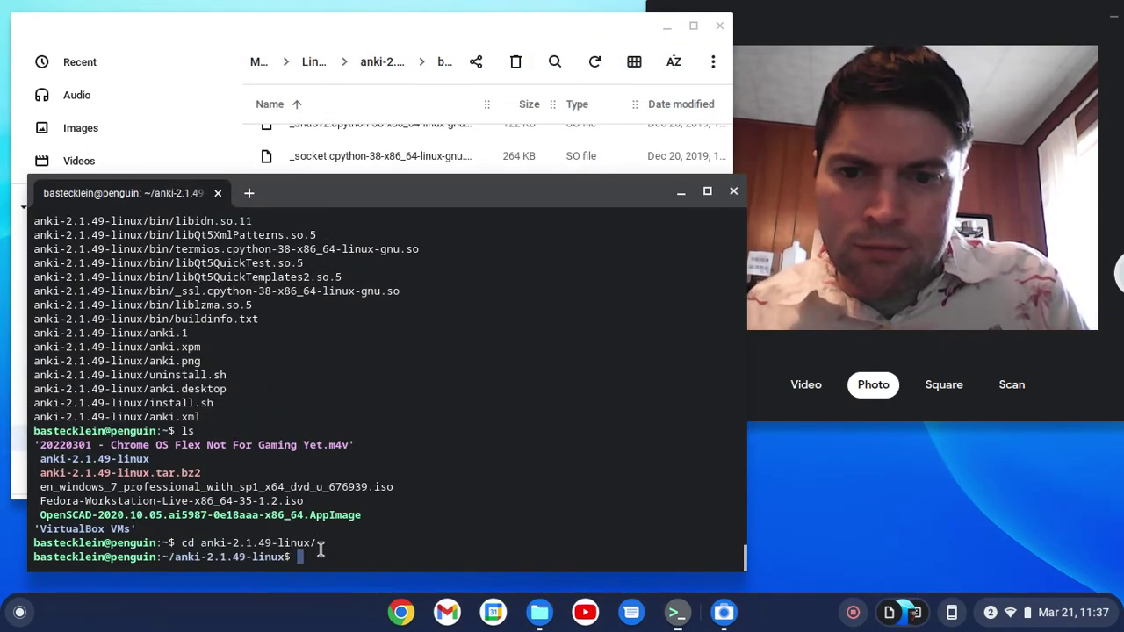
type("ls")
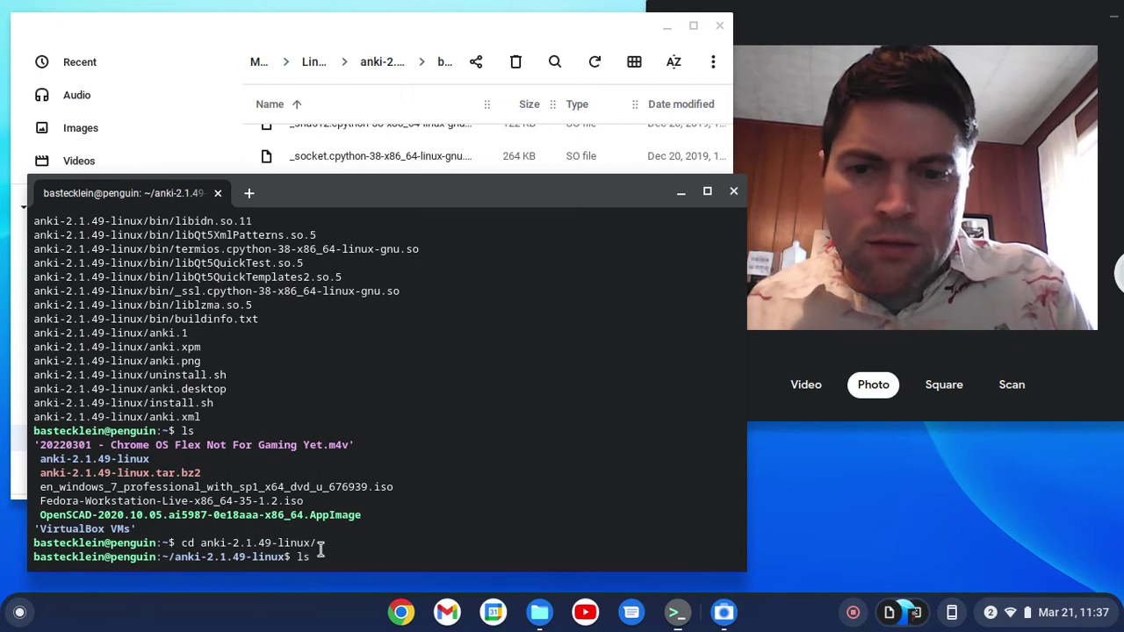
key("Return")
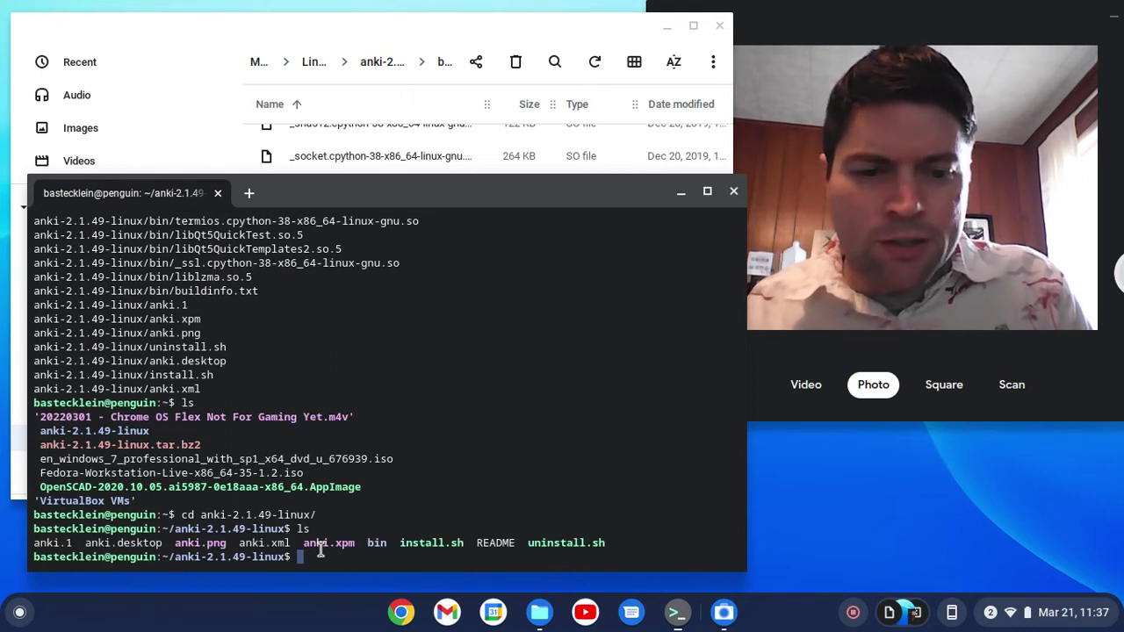
Run sudo ./install.sh until it reports 'Install complete'
type("./install.s")
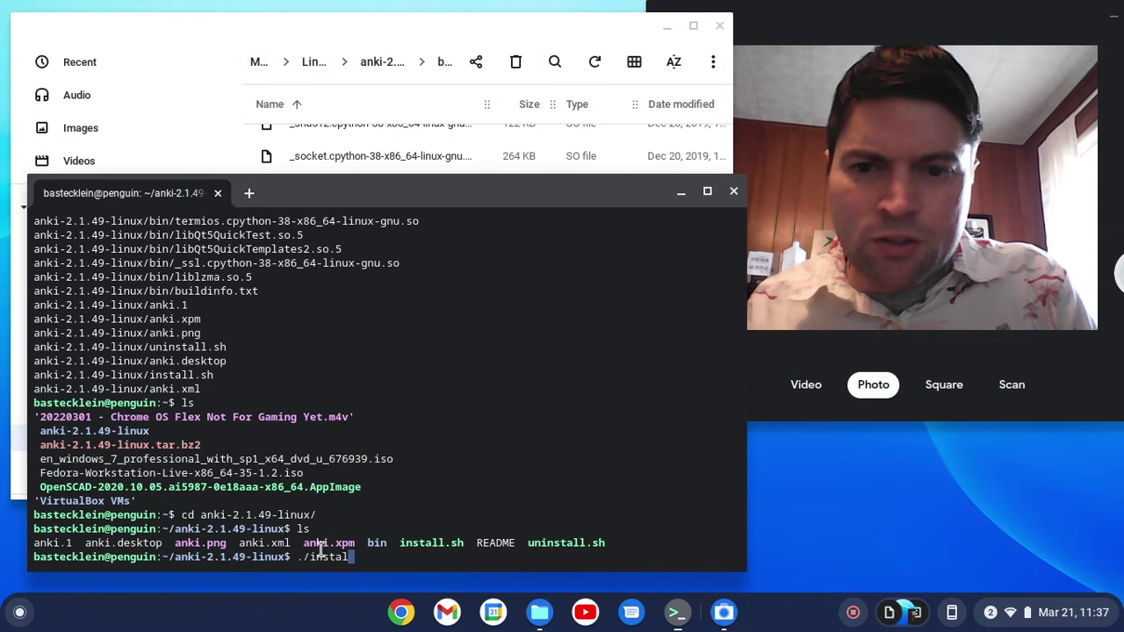
type("h")
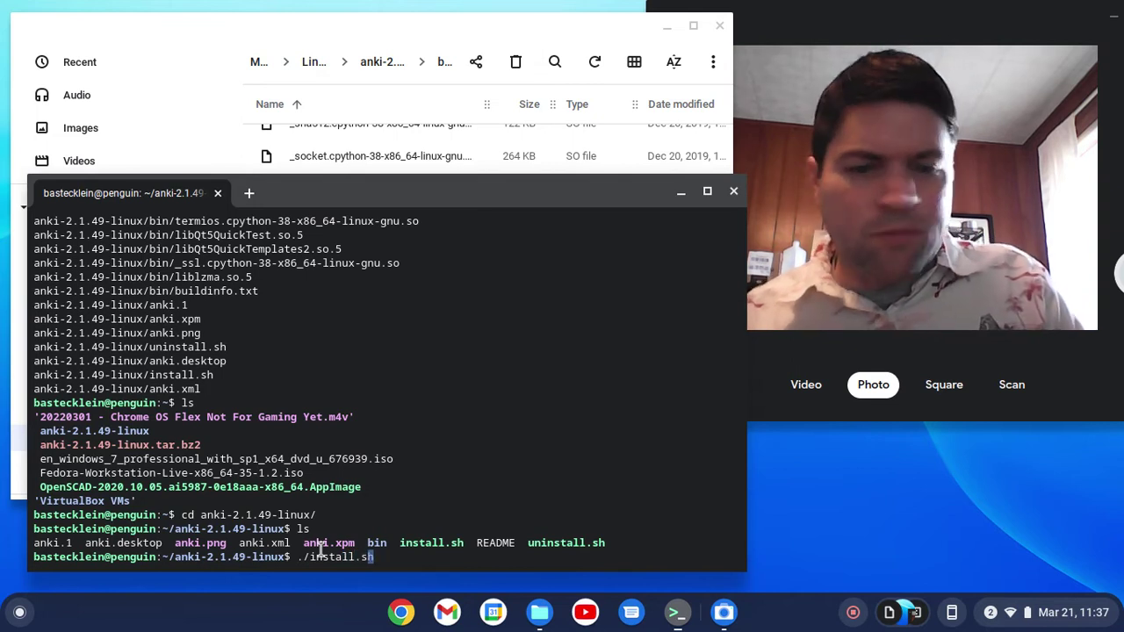
key("Home")
type("sudo")
key("Return")
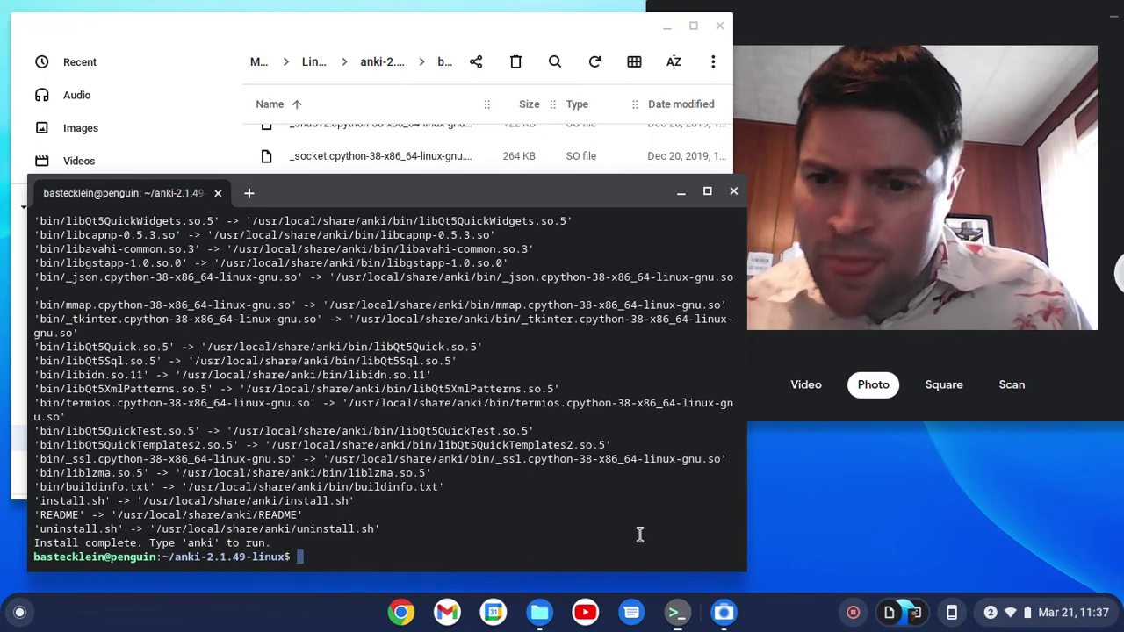
Launch anki from the terminal and confirm English (United States) as the interface language
type("anki")
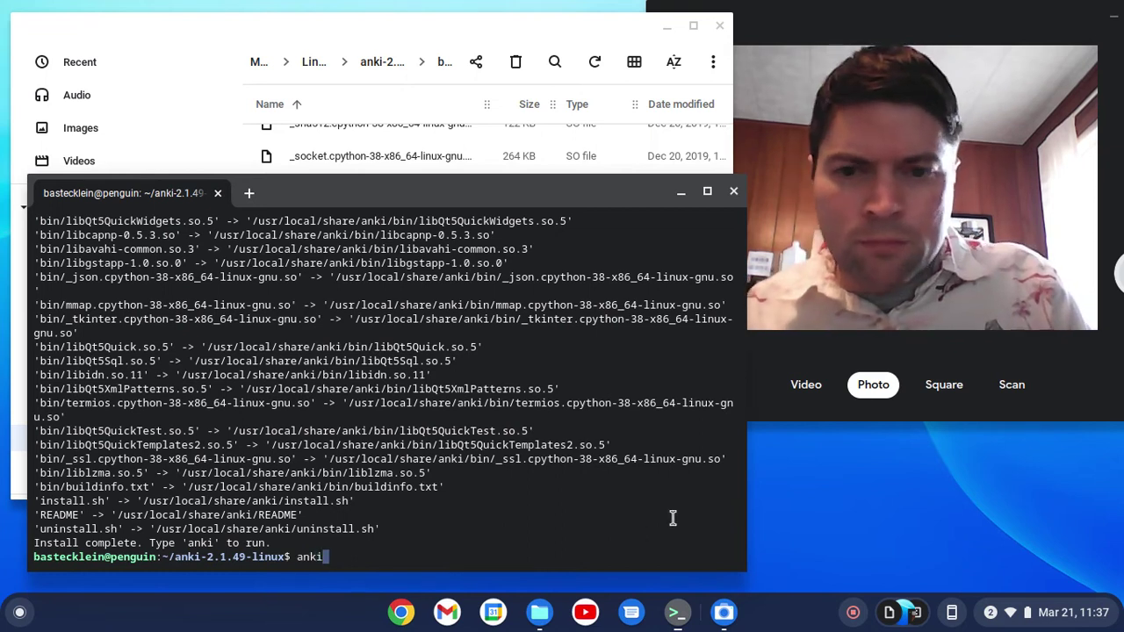
key("Return")
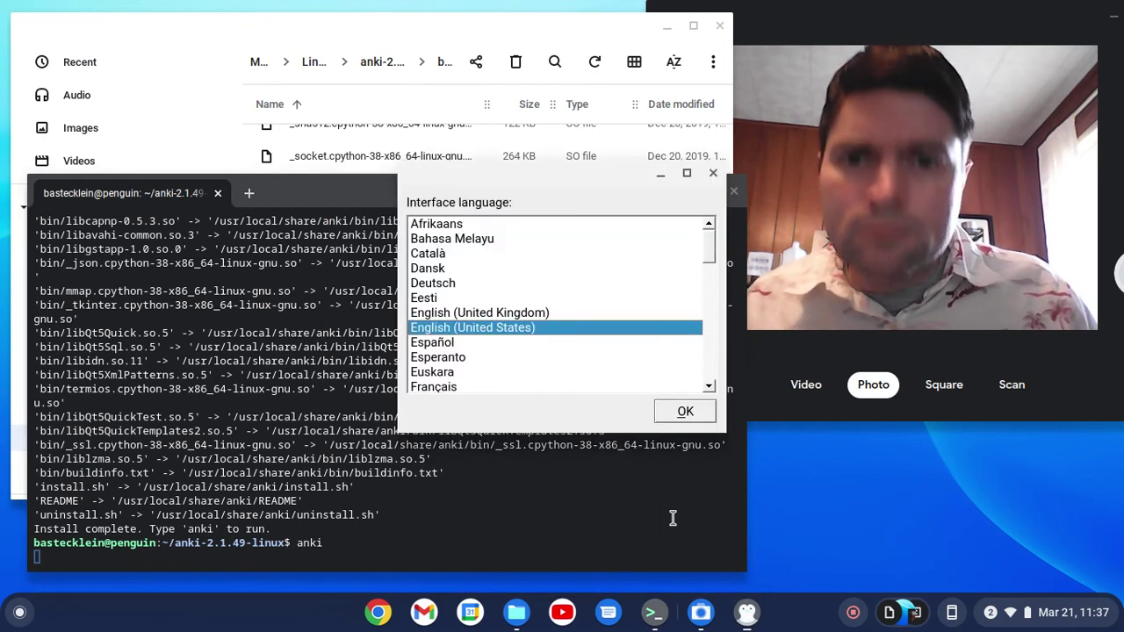
left_click(711, 420)
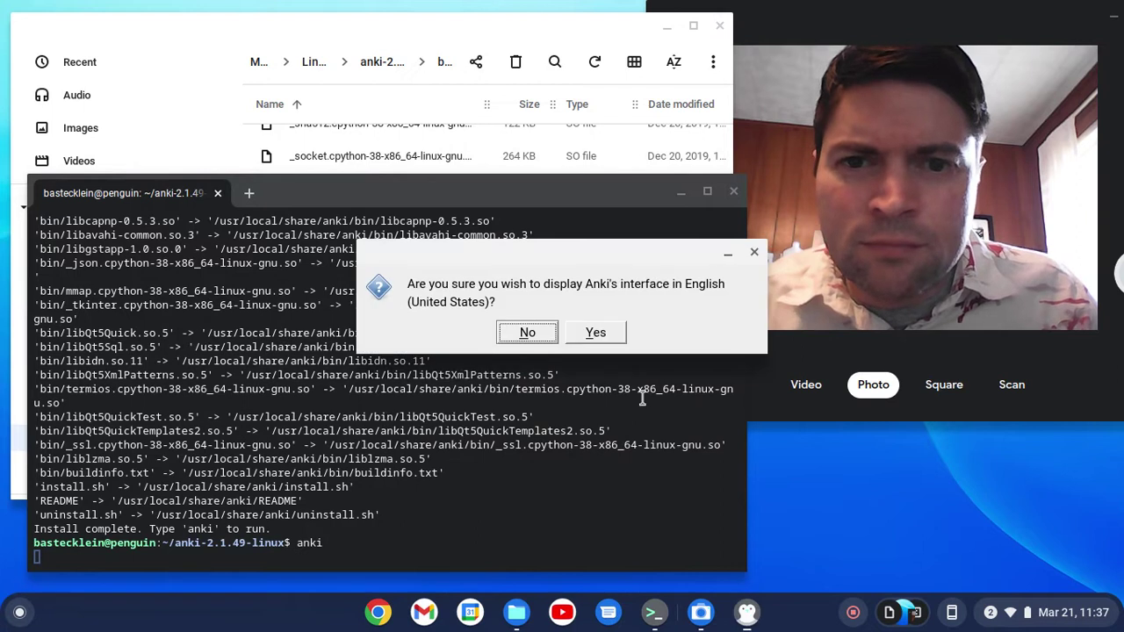
left_click(597, 334)
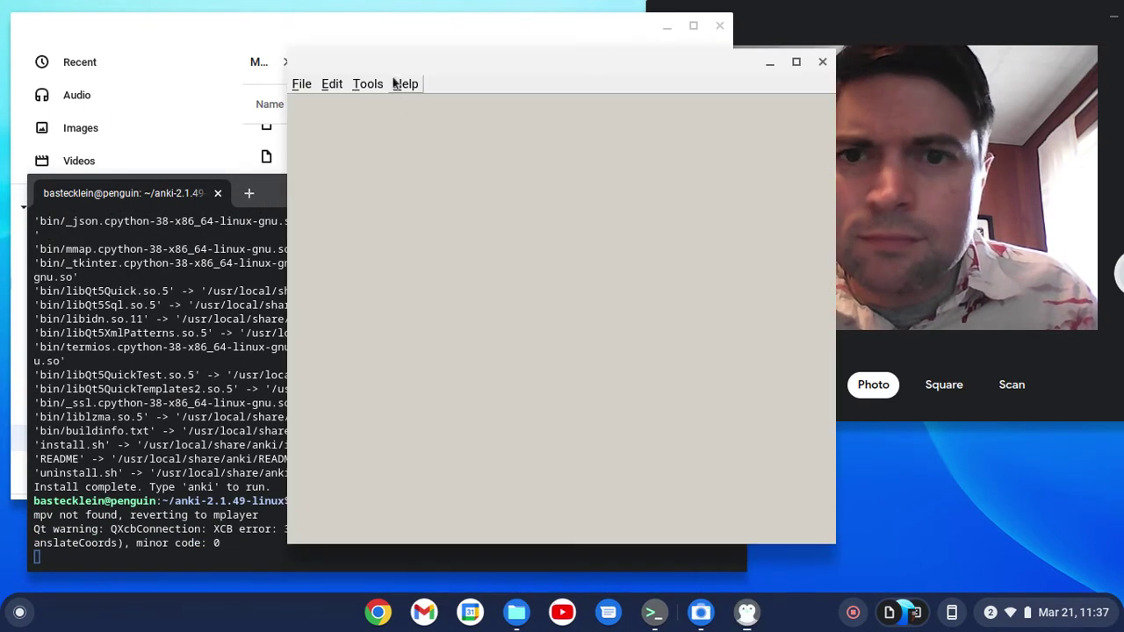
left_click_drag(384, 55, 137, 43)
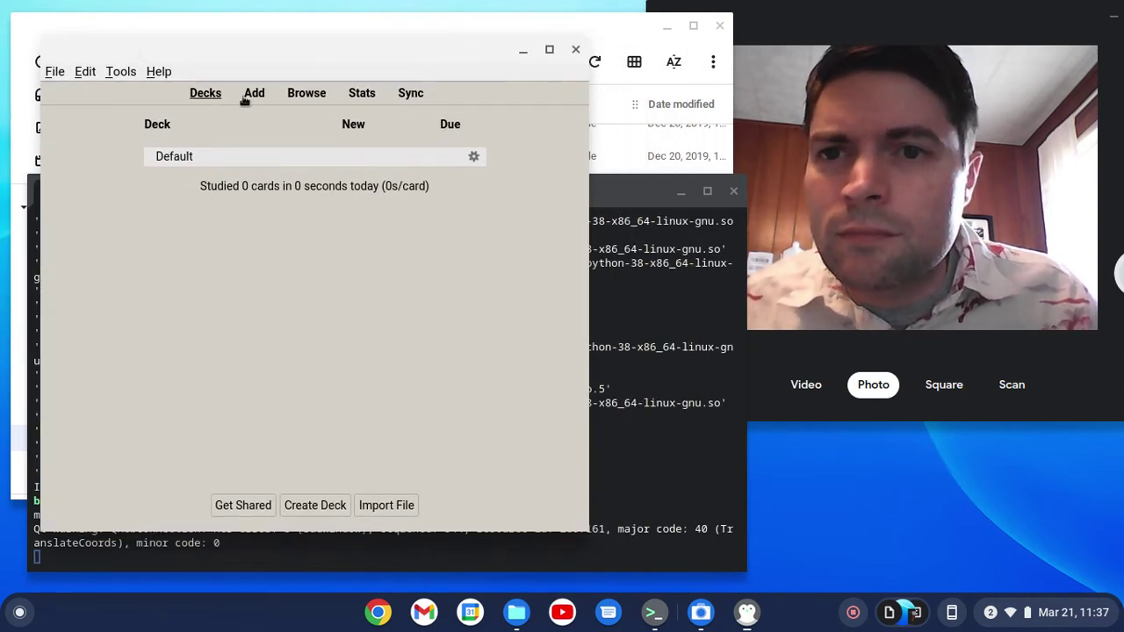
left_click(361, 95)
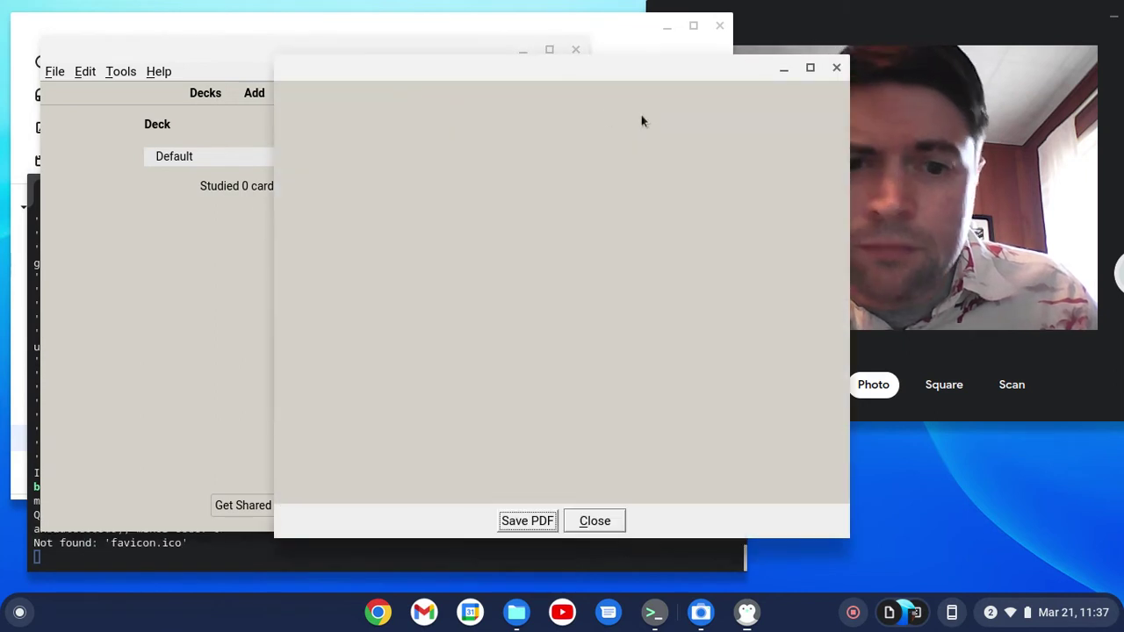
left_click(602, 519)
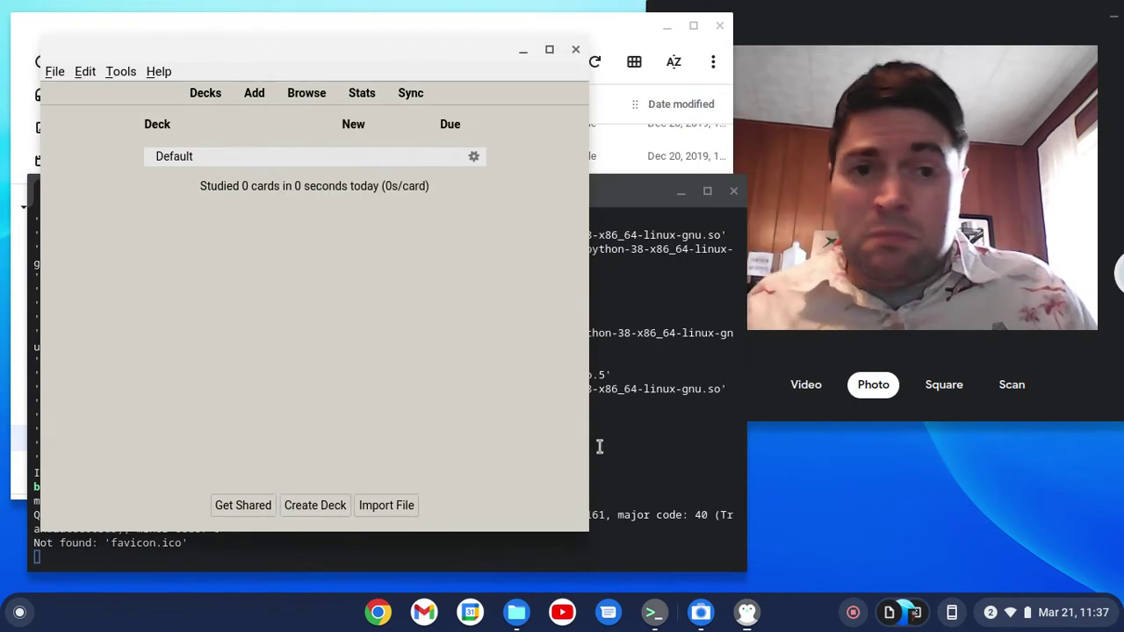
left_click(168, 74)
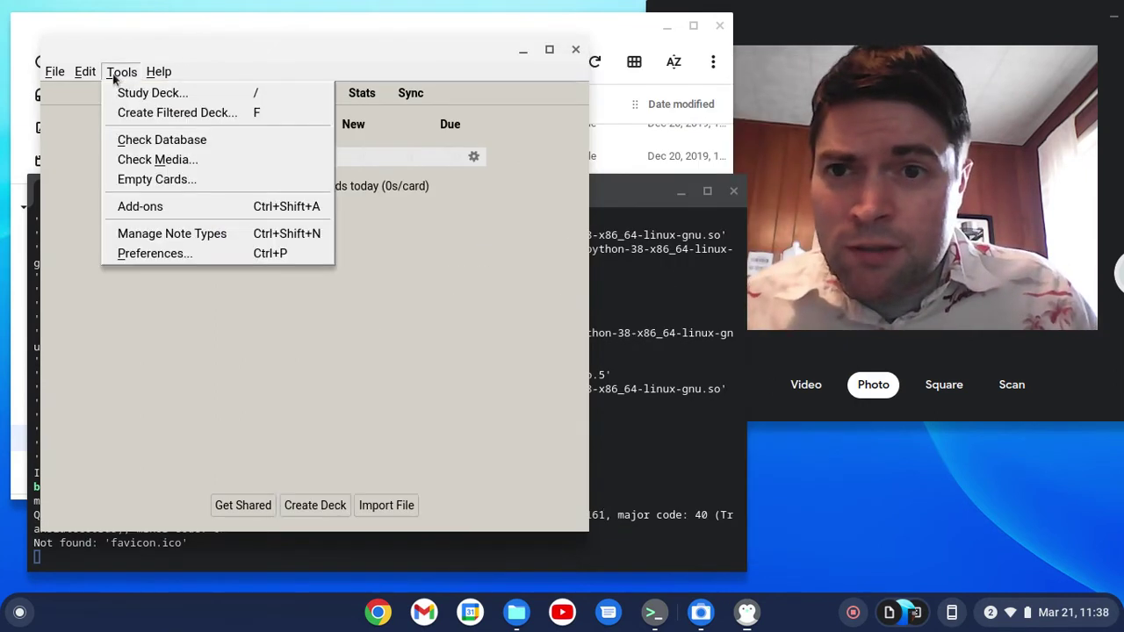
mouse_move(56, 74)
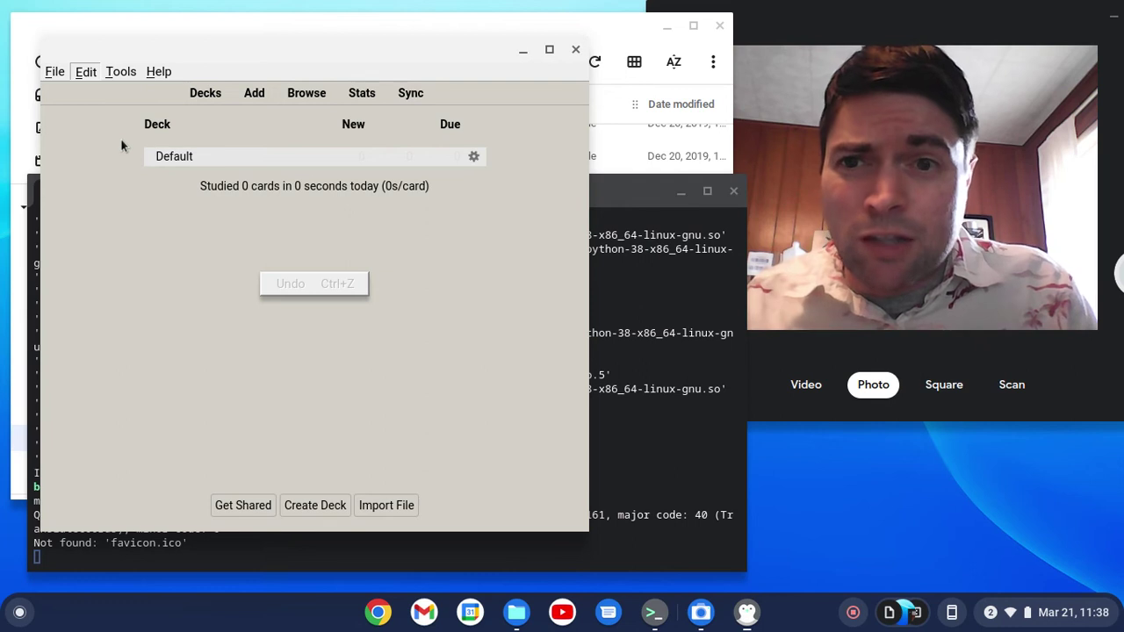
left_click(123, 180)
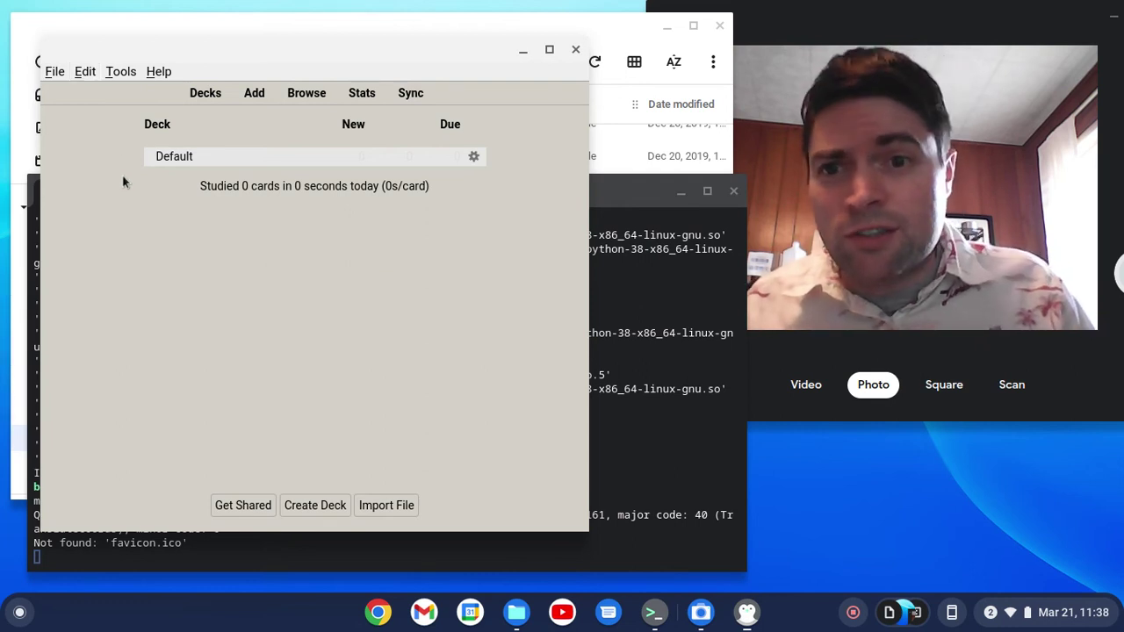
left_click(56, 74)
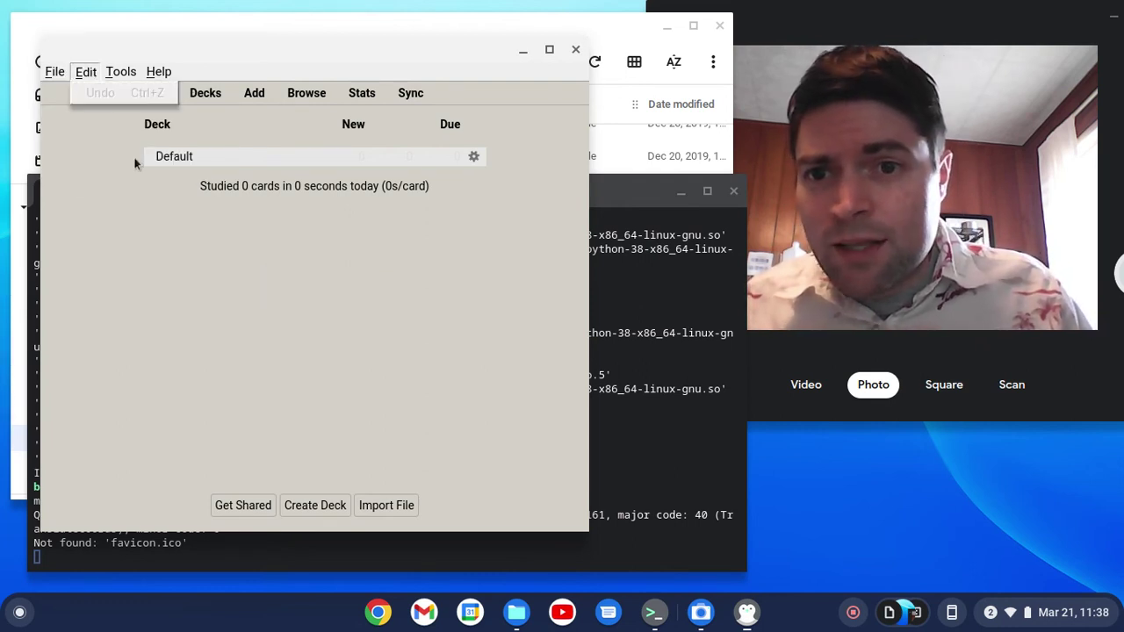
mouse_move(132, 79)
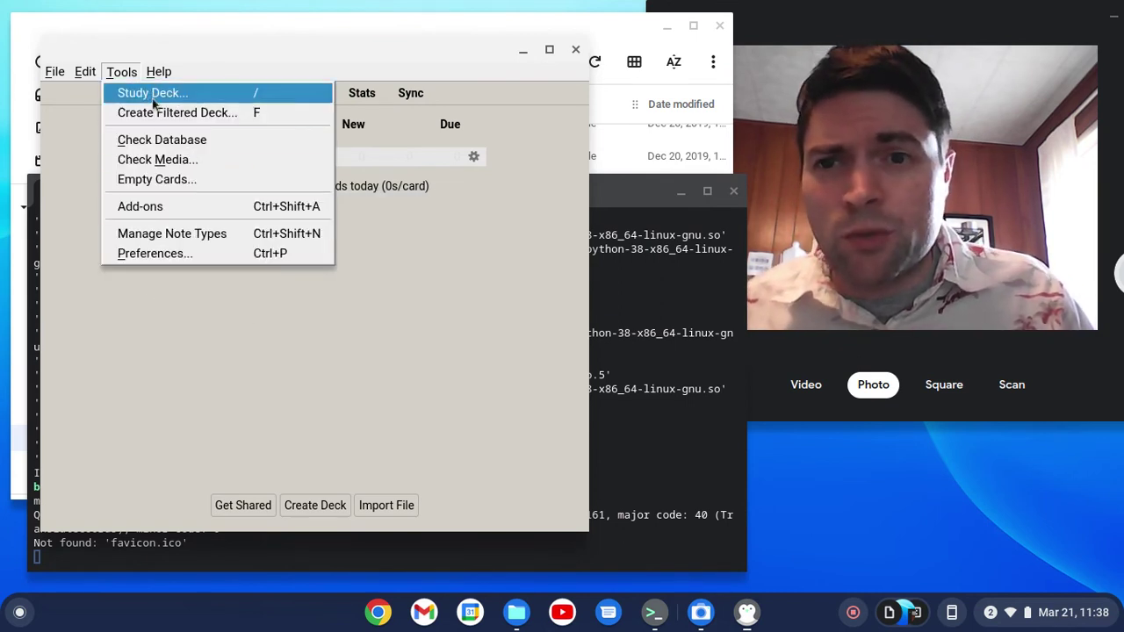
left_click(498, 442)
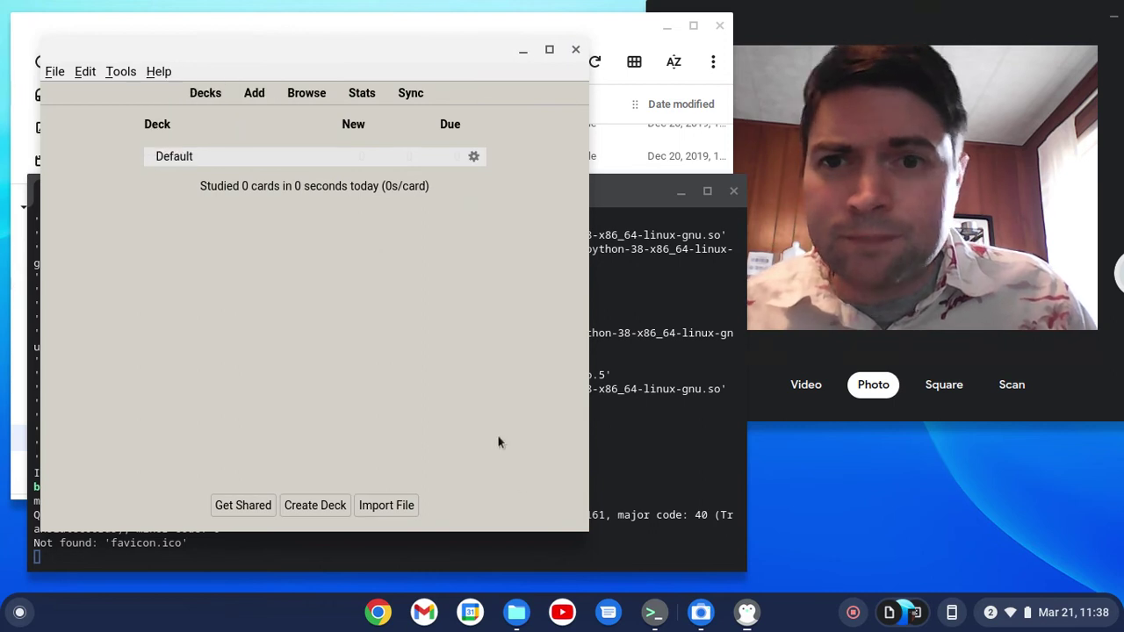
left_click(258, 102)
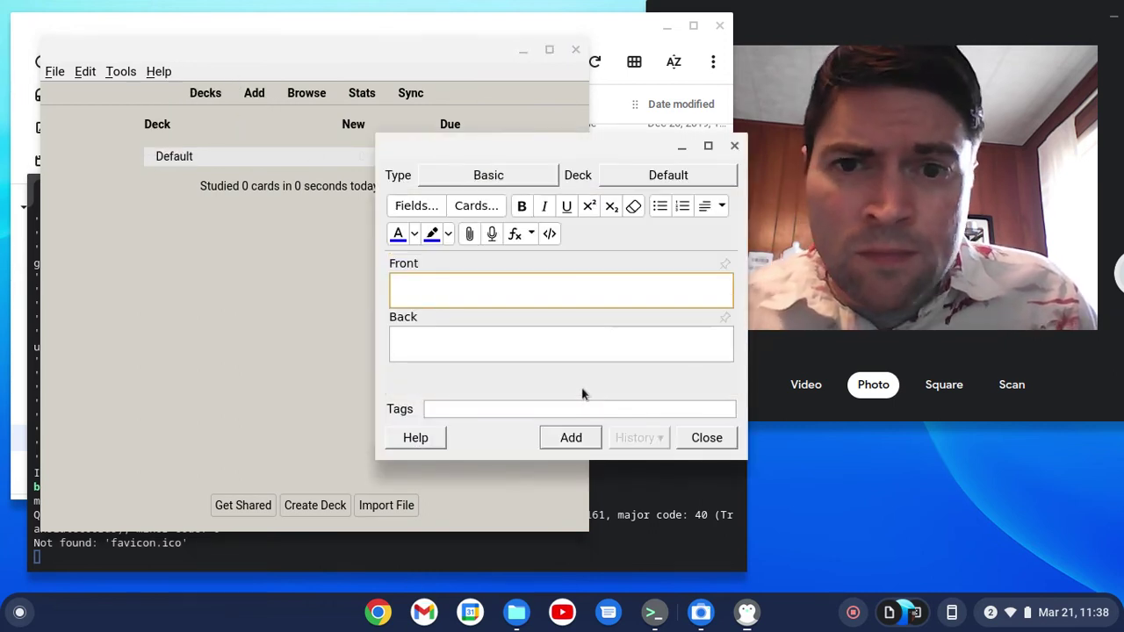
Add a card with Front 'efsdf' and Back 'sdfsdf' to the Default deck
type("efsdf")
left_click(539, 349)
type("sd")
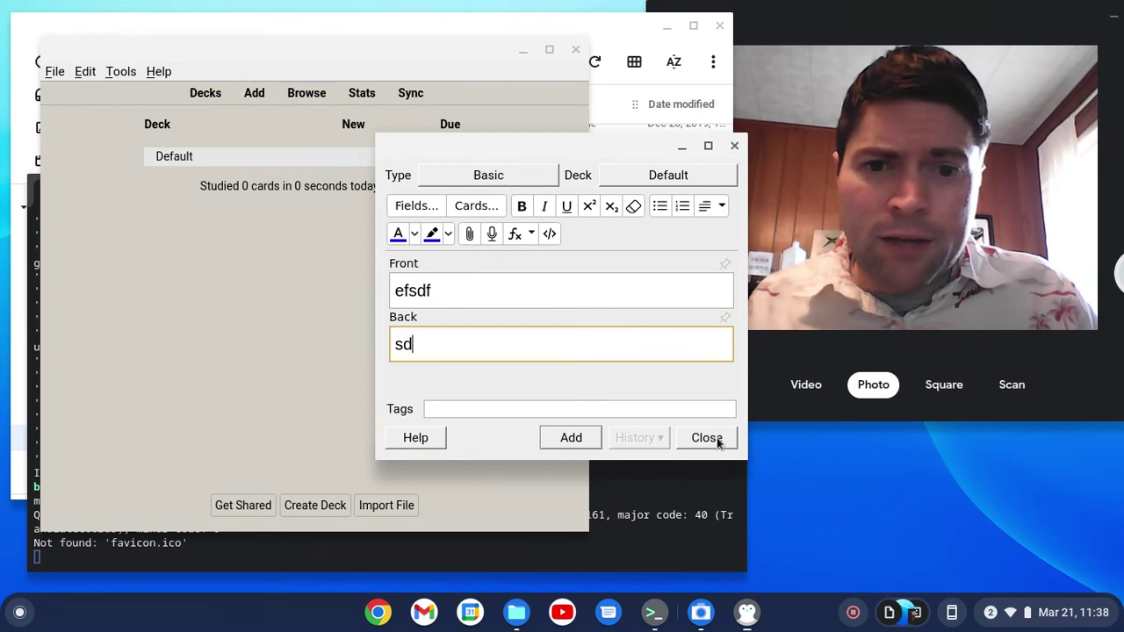
type("fsdf")
left_click(559, 432)
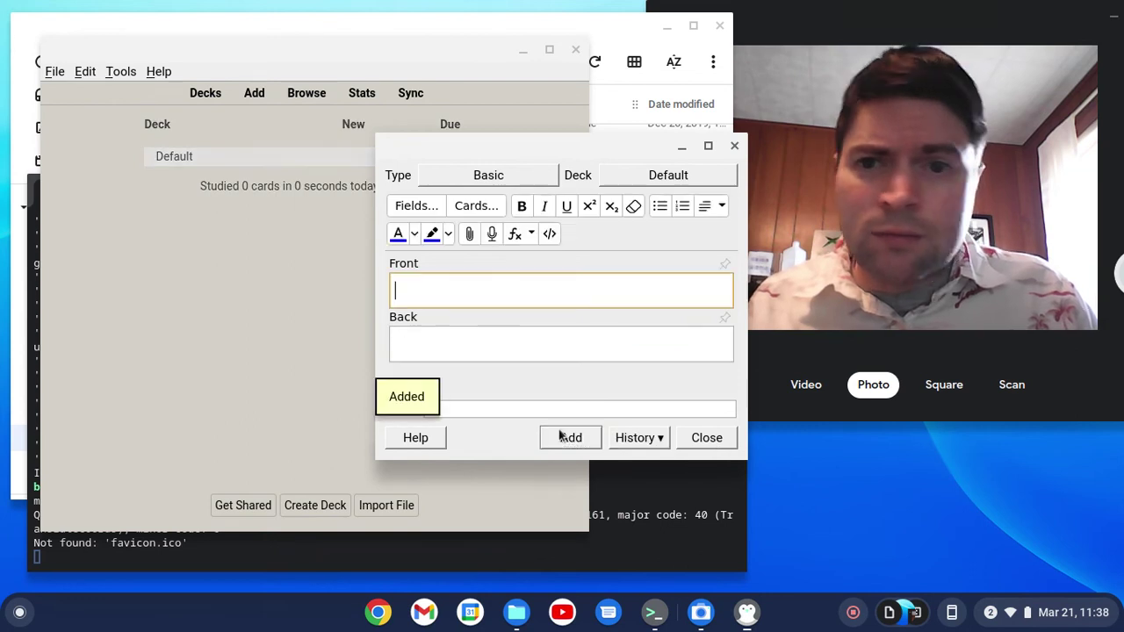
left_click(697, 437)
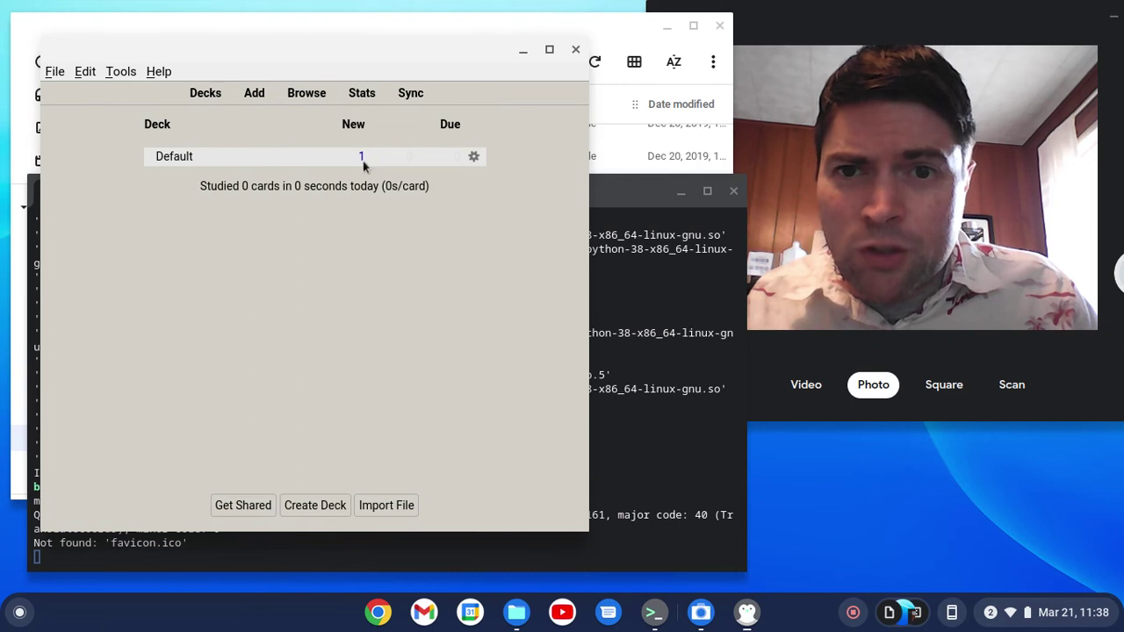
Check the new card in the card browser
left_click(299, 103)
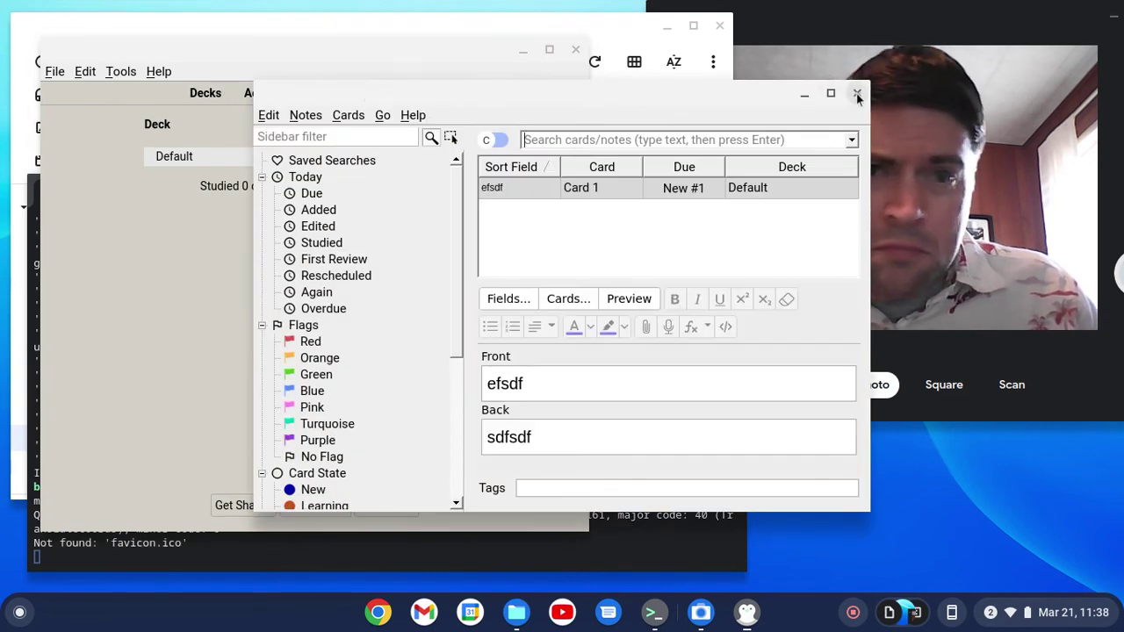
left_click(857, 95)
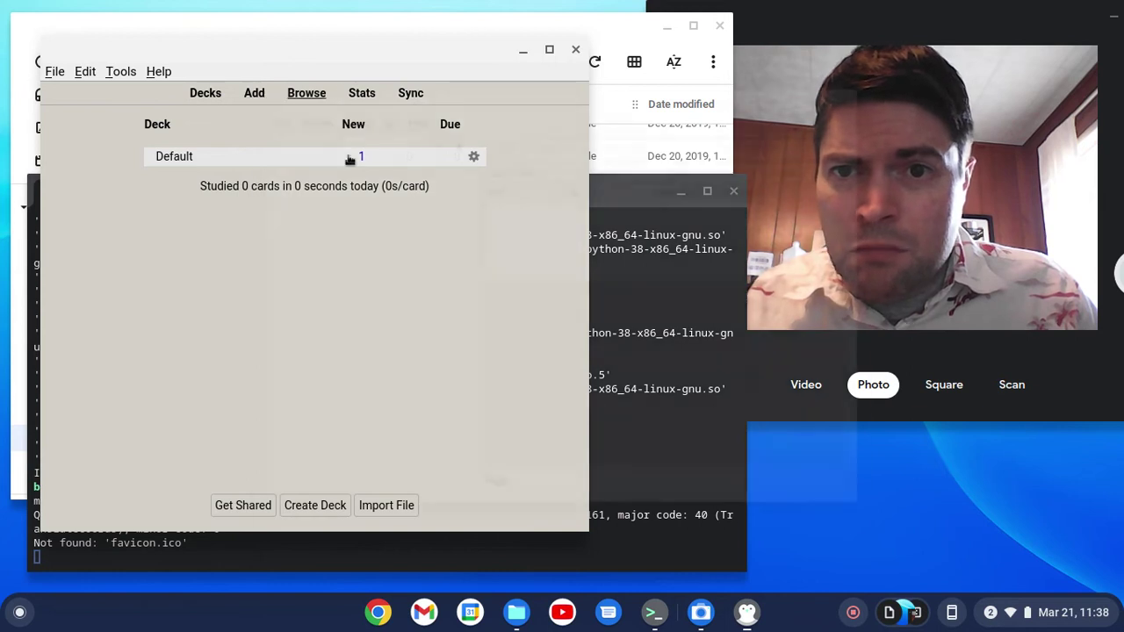
key("b")
key("Escape")
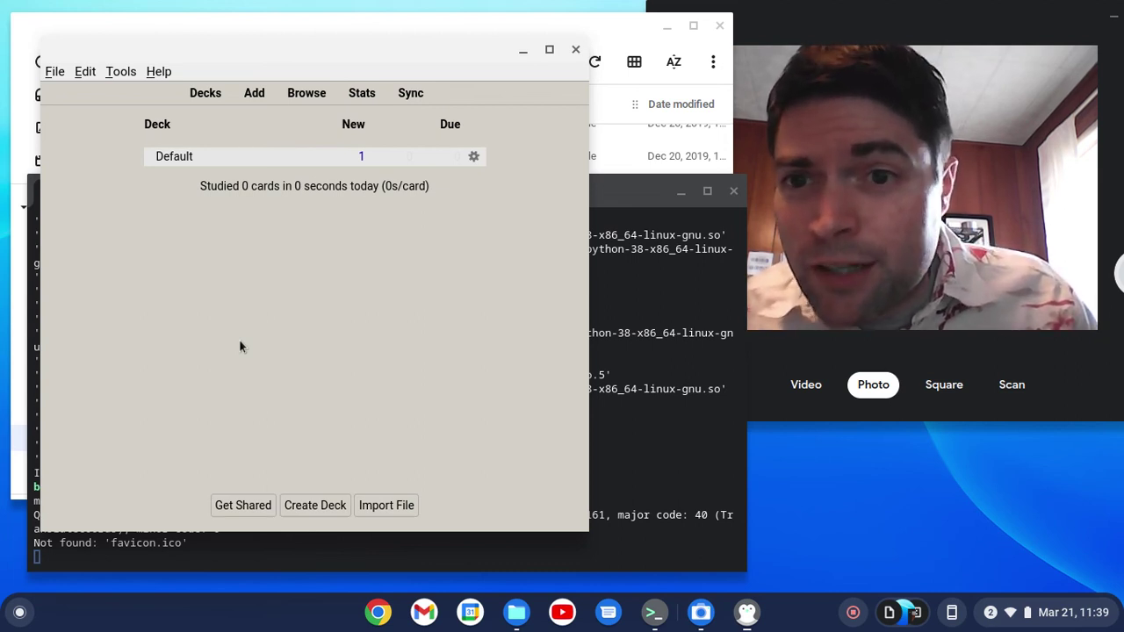
left_click(123, 72)
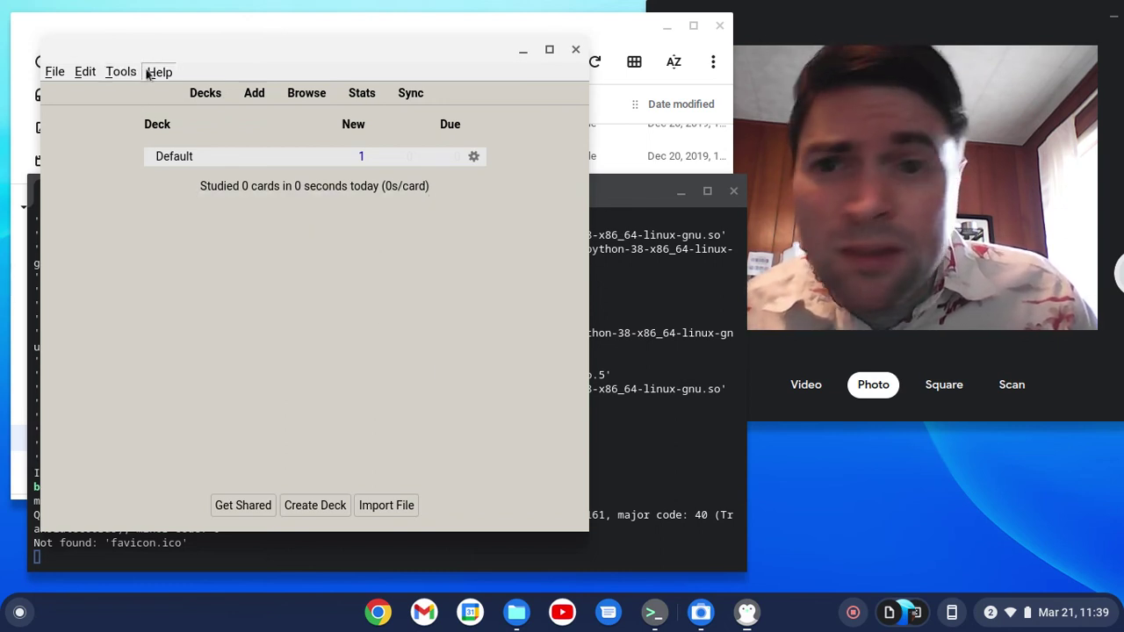
left_click(576, 51)
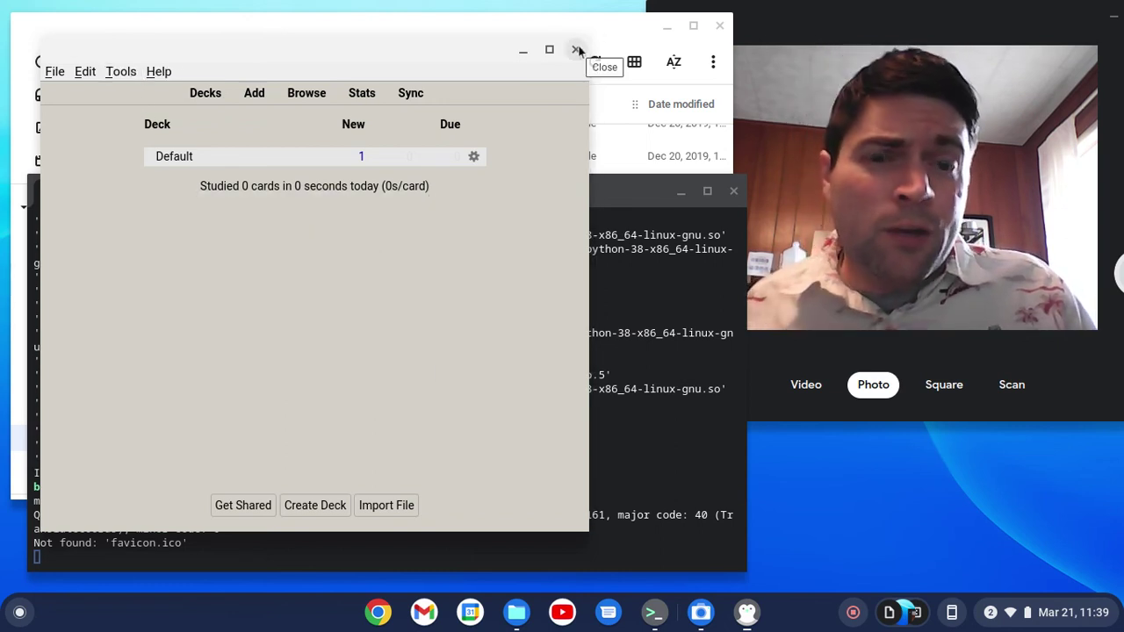